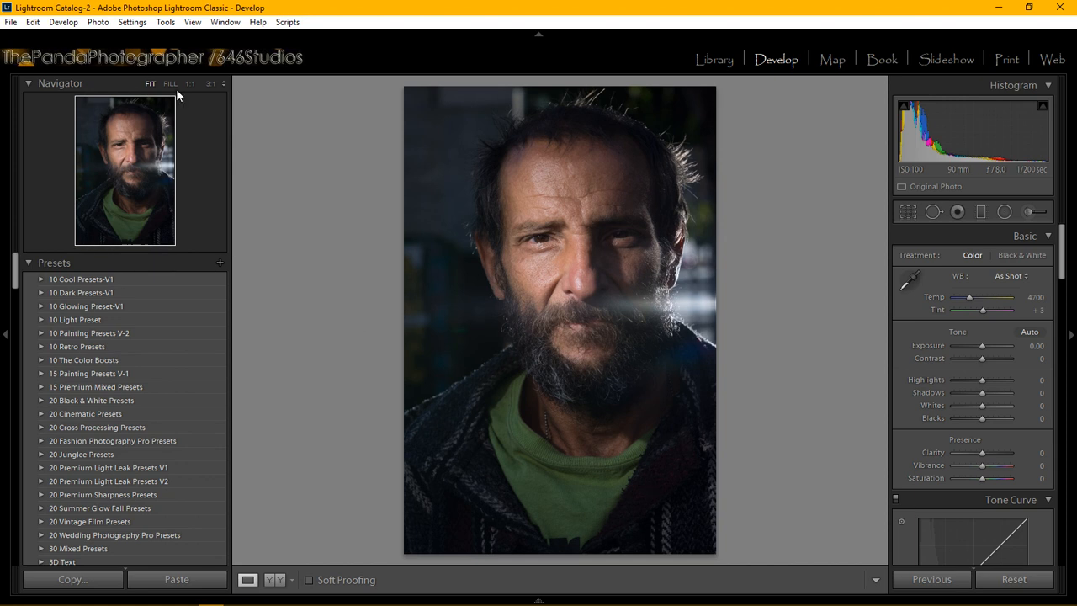
# - Switch to Chrome and view the 646Studios website homepage and the photographer's Instagram profile with its recent posts
pyautogui.click(335, 598)
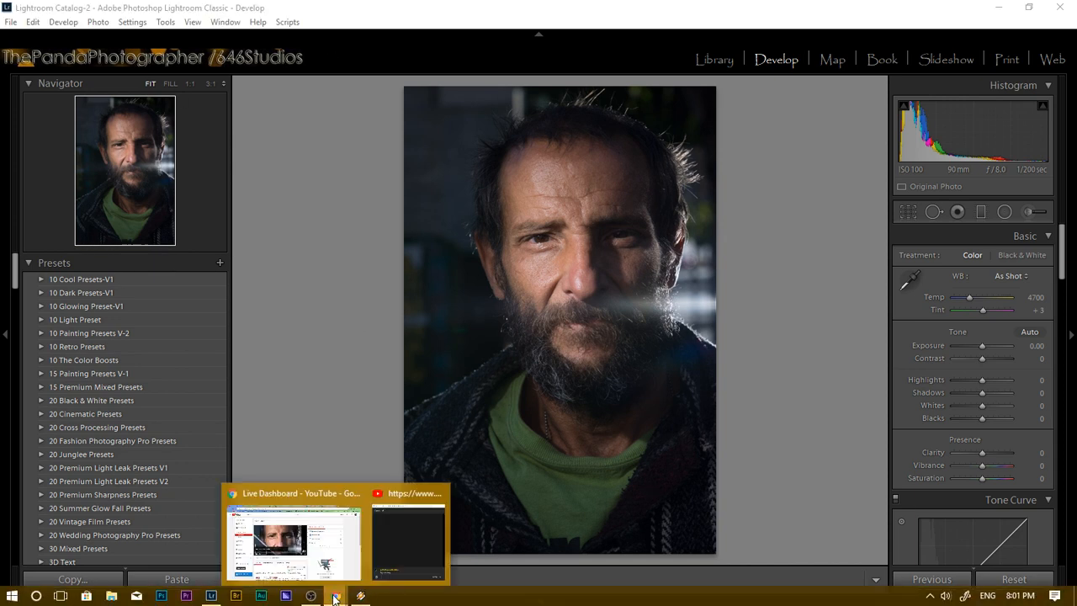
pyautogui.click(320, 557)
pyautogui.click(172, 7)
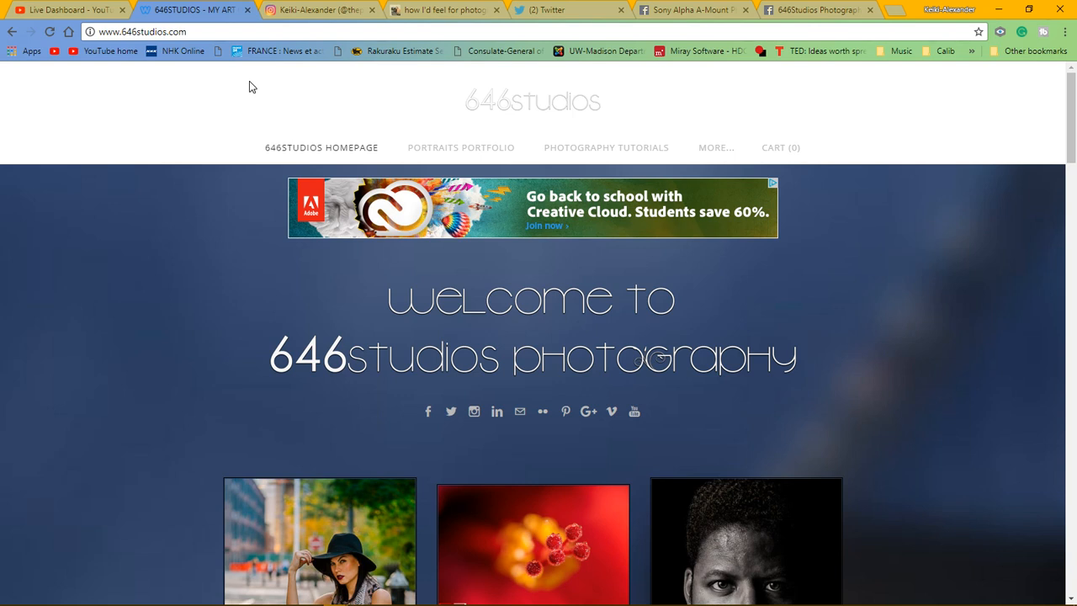
pyautogui.click(332, 10)
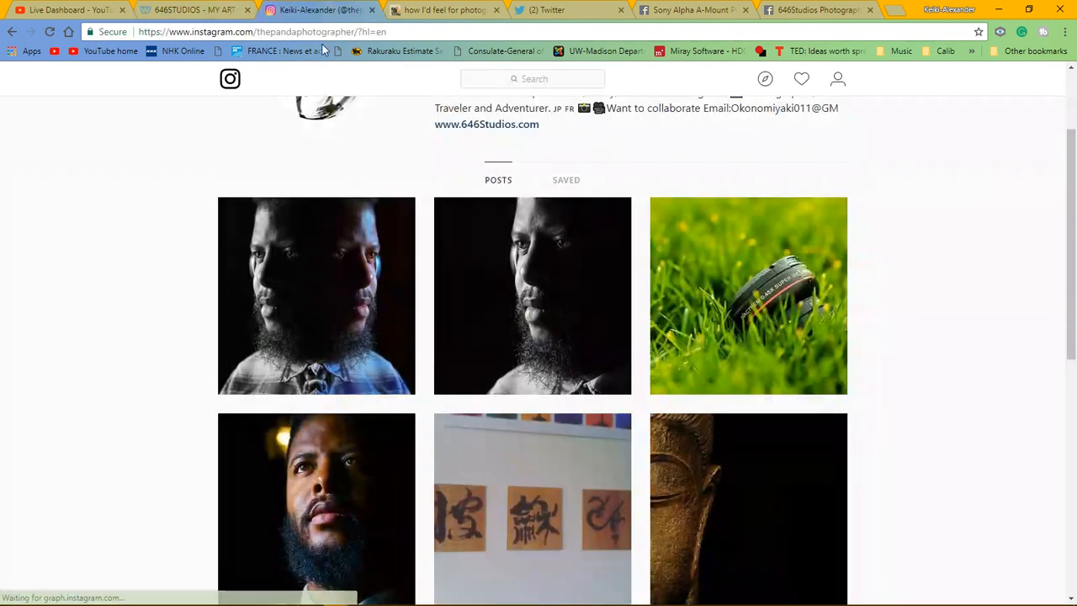
pyautogui.scroll(3, 591, 339)
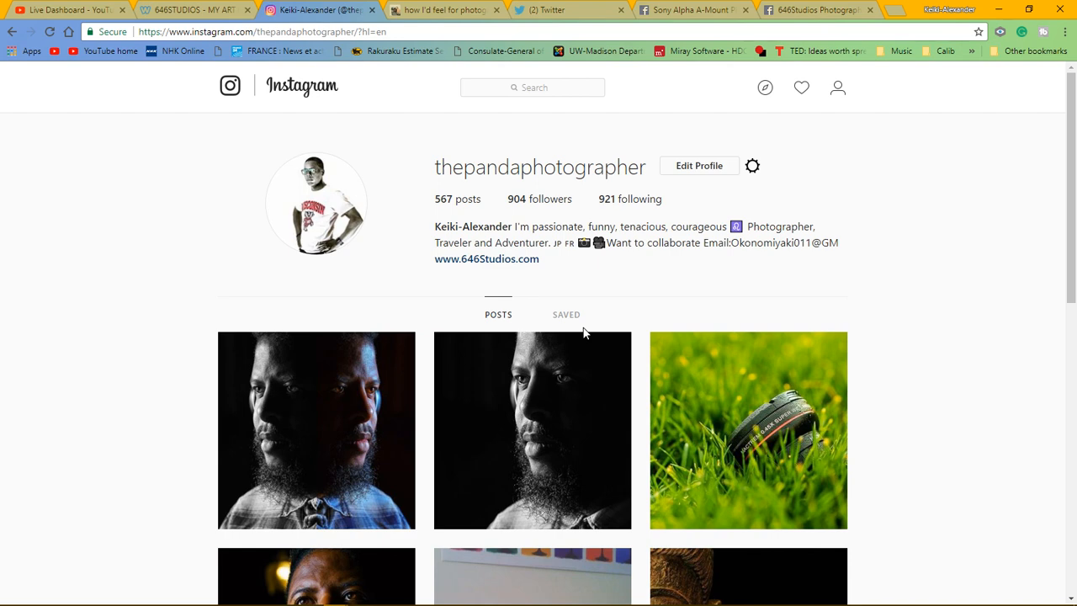
pyautogui.scroll(-1, 580, 345)
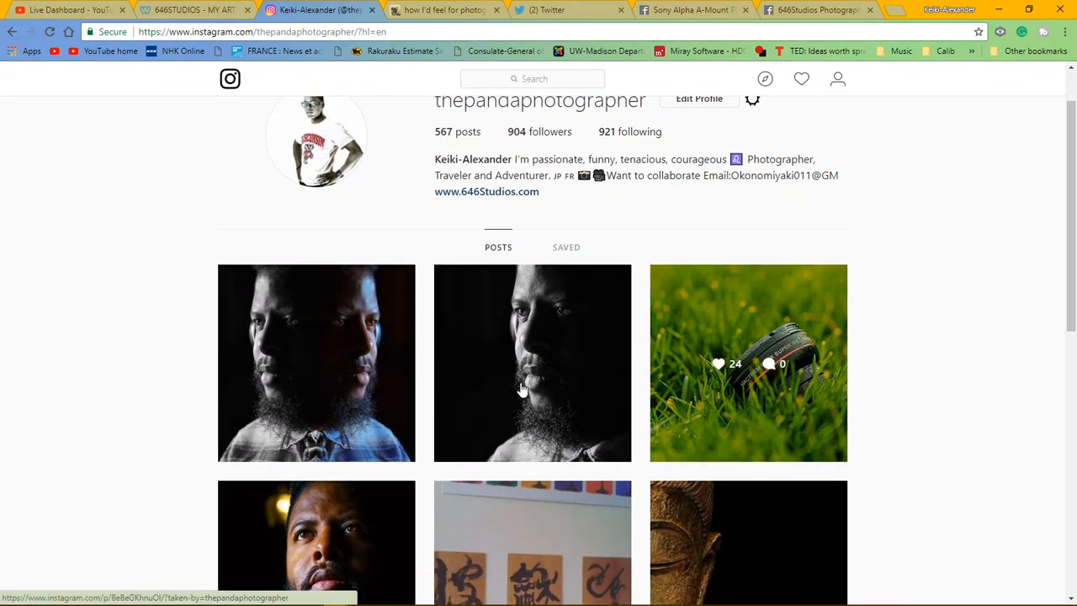
# - View the photographer's Tumblr blog and the start of the Twitter home feed with the profile summary
pyautogui.click(452, 11)
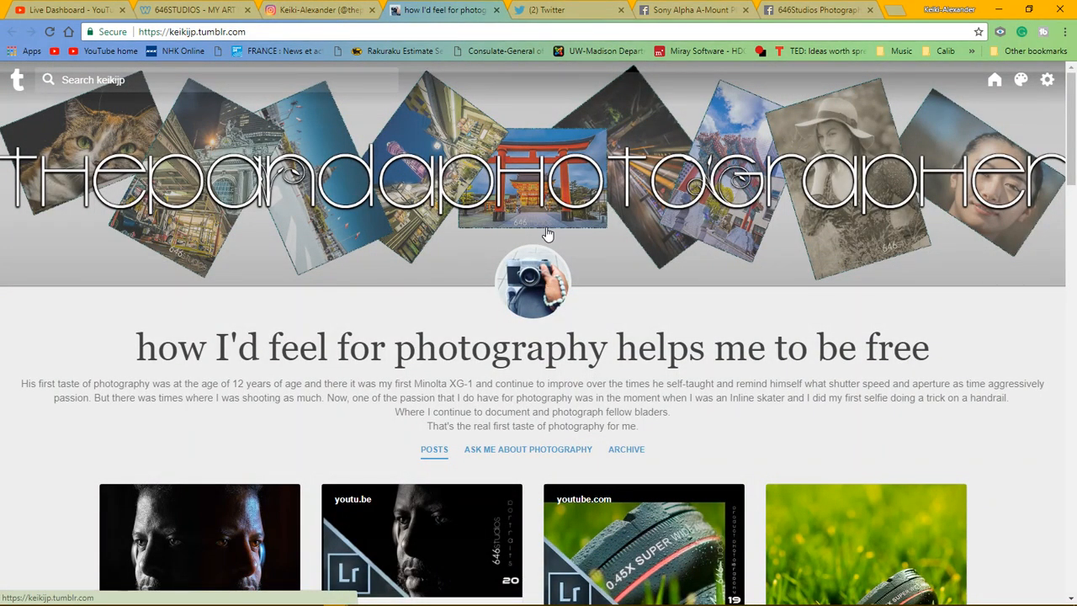
pyautogui.click(587, 7)
pyautogui.scroll(10, 429, 290)
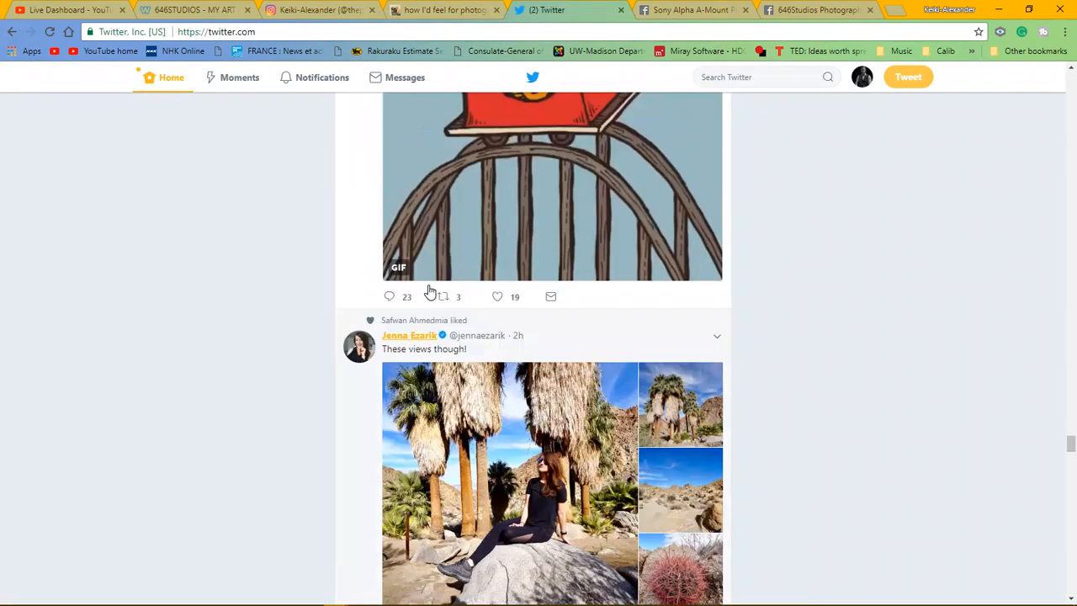
pyautogui.scroll(10, 429, 290)
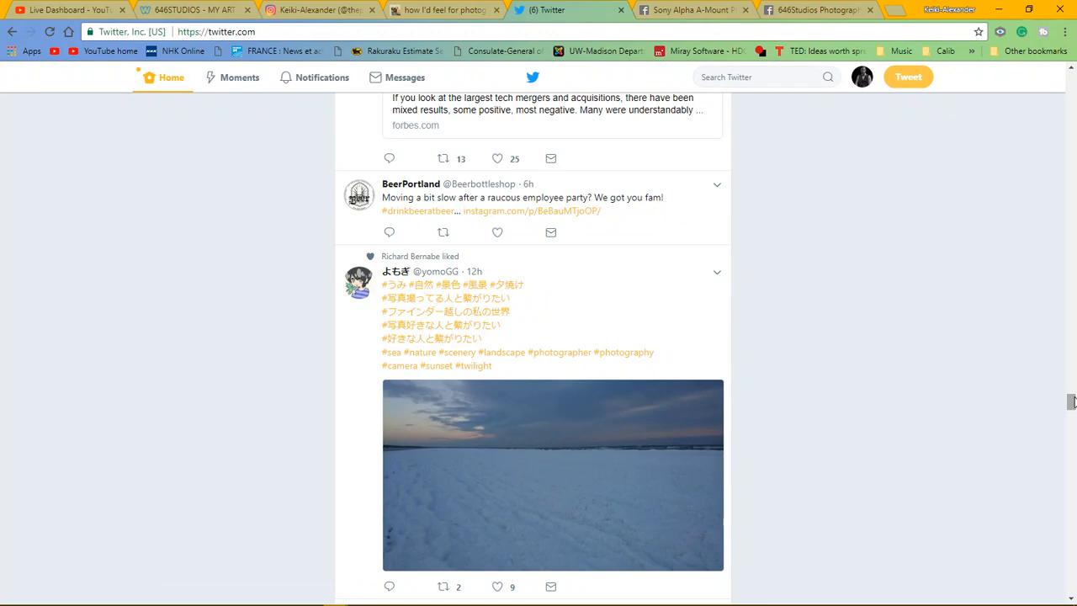
pyautogui.moveTo(1071, 401); pyautogui.dragTo(1071, 82)
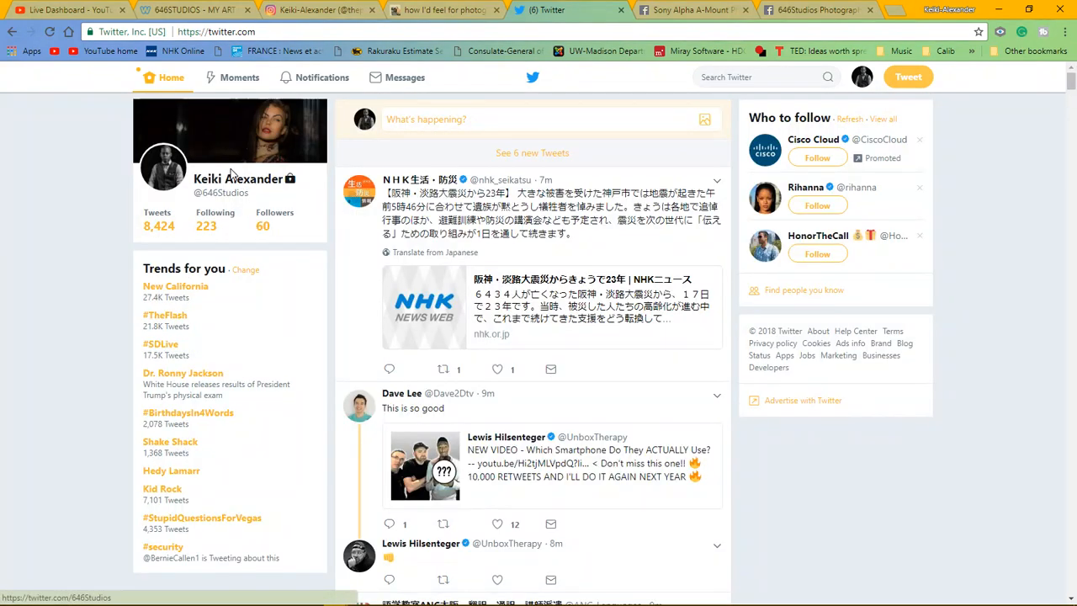
# - View the Sony Alpha A-Mount Photographers Group and 646Studios Photography pages on Facebook, and return to Lightroom
pyautogui.click(673, 9)
pyautogui.click(527, 175)
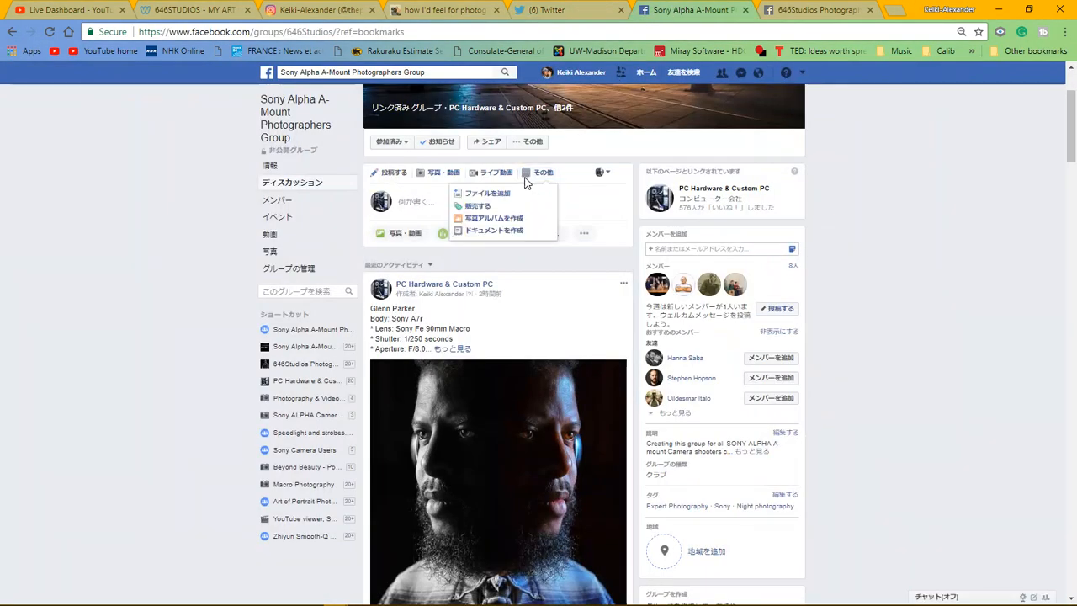
pyautogui.click(491, 193)
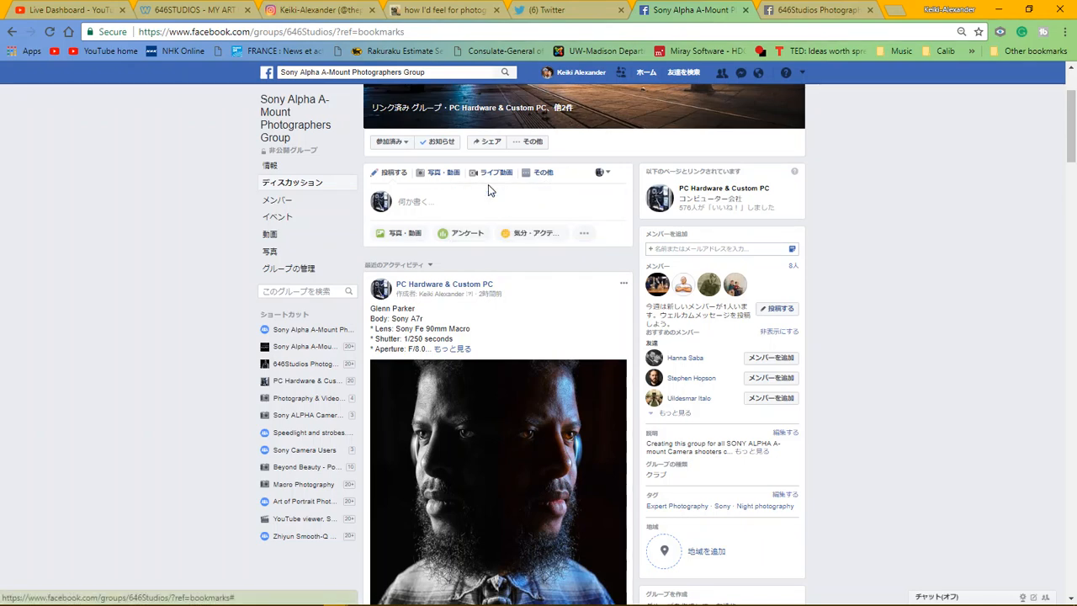
pyautogui.hotkey('ctrl', 'Tab')
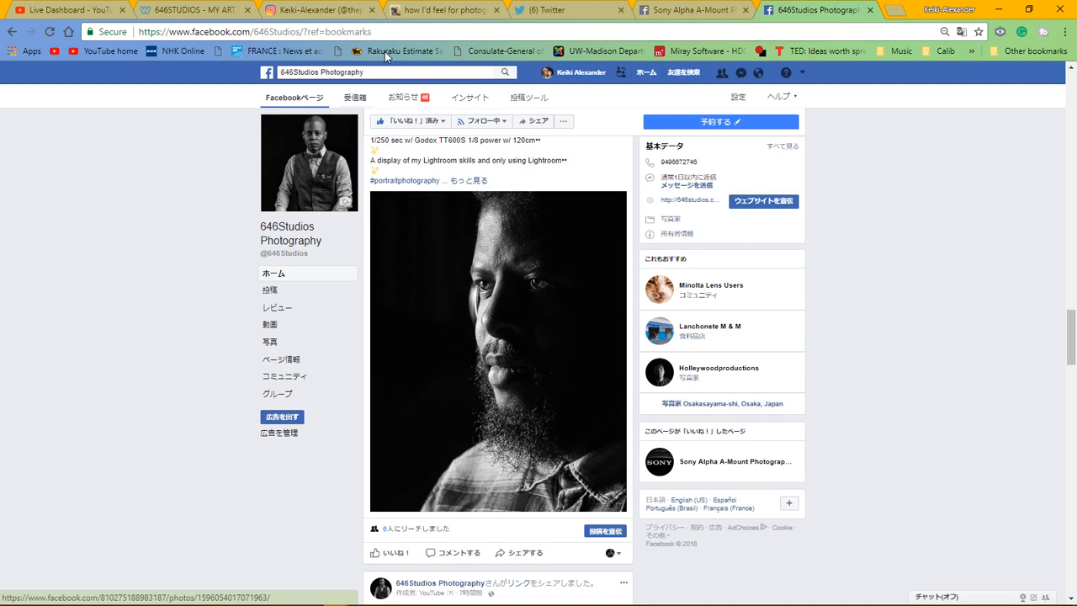
pyautogui.hotkey('ctrl', '1')
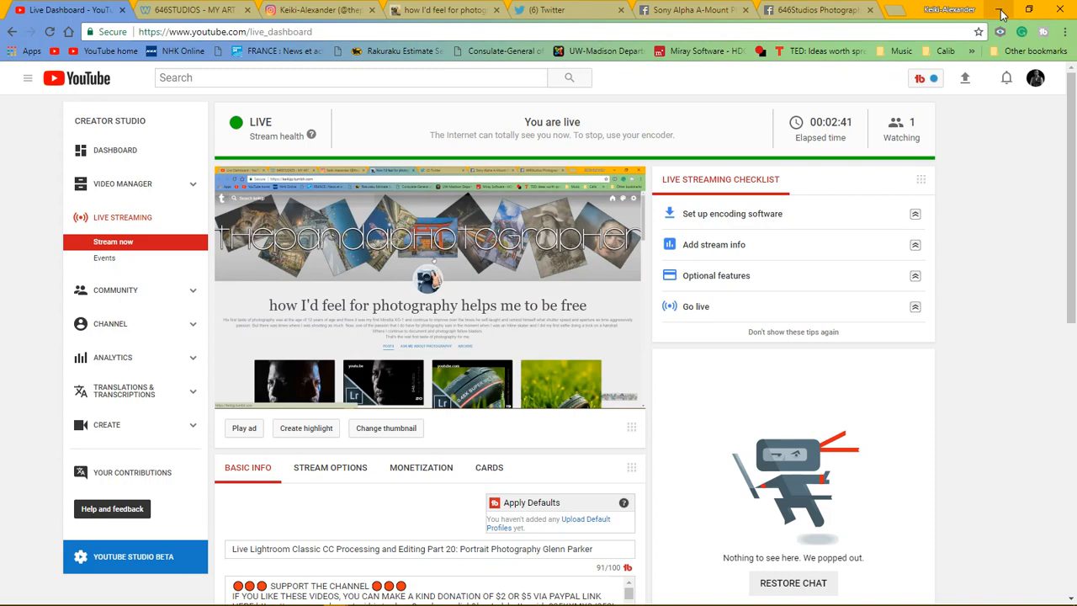
pyautogui.click(1001, 15)
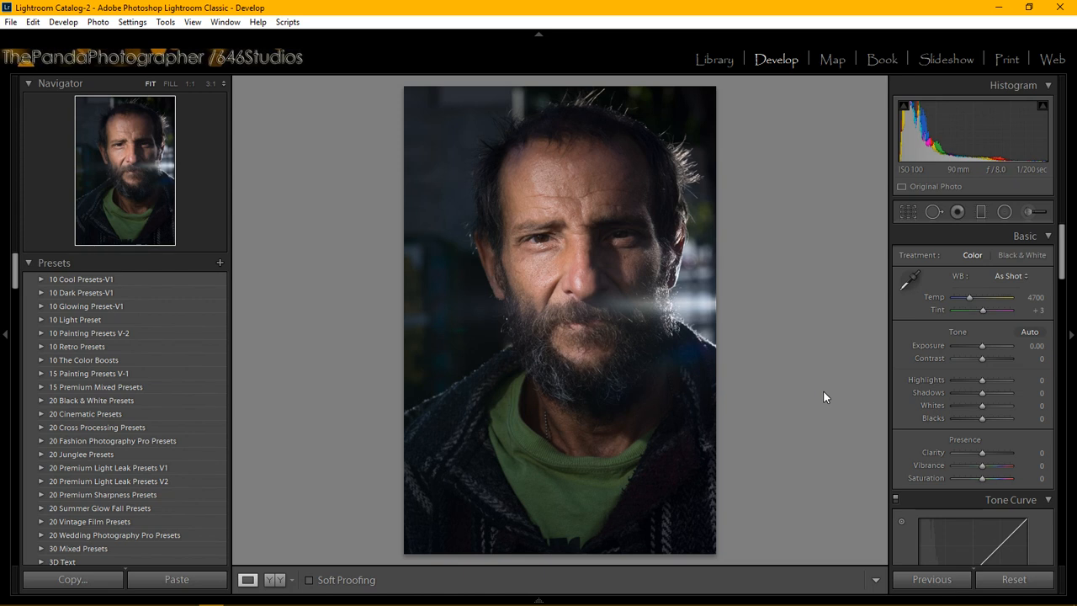
# - Lower the system audio volume to 28 and raise it back by a few levels
pyautogui.press('XF86AudioLowerVolume')
pyautogui.press('XF86AudioLowerVolume')
pyautogui.press('XF86AudioLowerVolume')
pyautogui.press('XF86AudioLowerVolume')
pyautogui.press('XF86AudioLowerVolume')
pyautogui.press('XF86AudioLowerVolume')
pyautogui.press('XF86AudioLowerVolume')
pyautogui.press('XF86AudioLowerVolume')
pyautogui.press('XF86AudioLowerVolume')
pyautogui.press('XF86AudioLowerVolume')
pyautogui.press('XF86AudioLowerVolume')
pyautogui.press('XF86AudioLowerVolume')
pyautogui.press('XF86AudioLowerVolume')
pyautogui.press('XF86AudioLowerVolume')
pyautogui.press('XF86AudioLowerVolume')
pyautogui.press('XF86AudioLowerVolume')
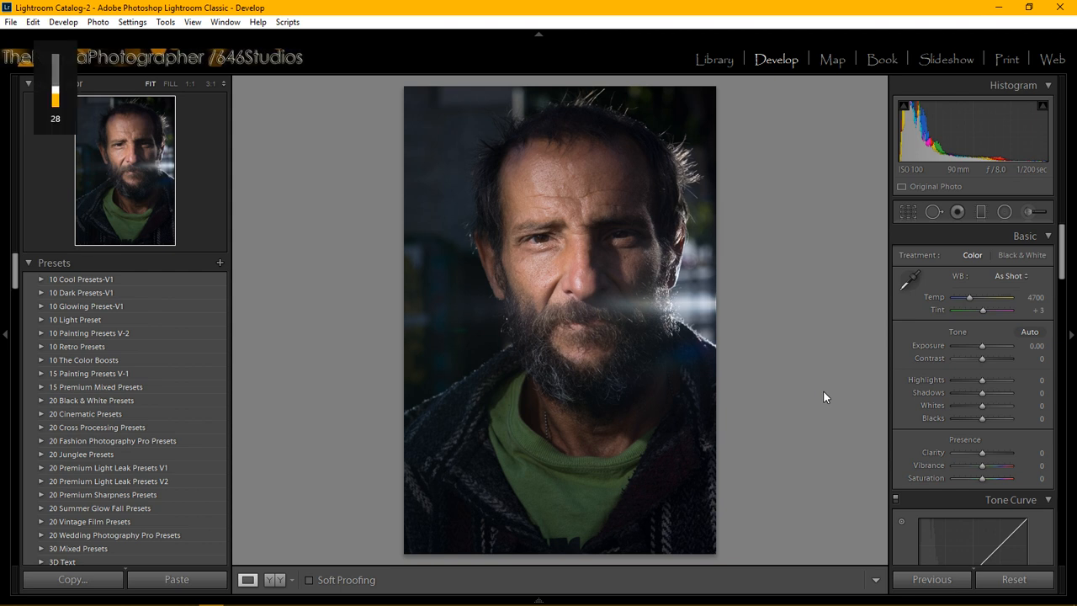
pyautogui.press('XF86AudioRaiseVolume')
pyautogui.press('XF86AudioRaiseVolume')
pyautogui.press('XF86AudioRaiseVolume')
pyautogui.press('XF86AudioRaiseVolume')
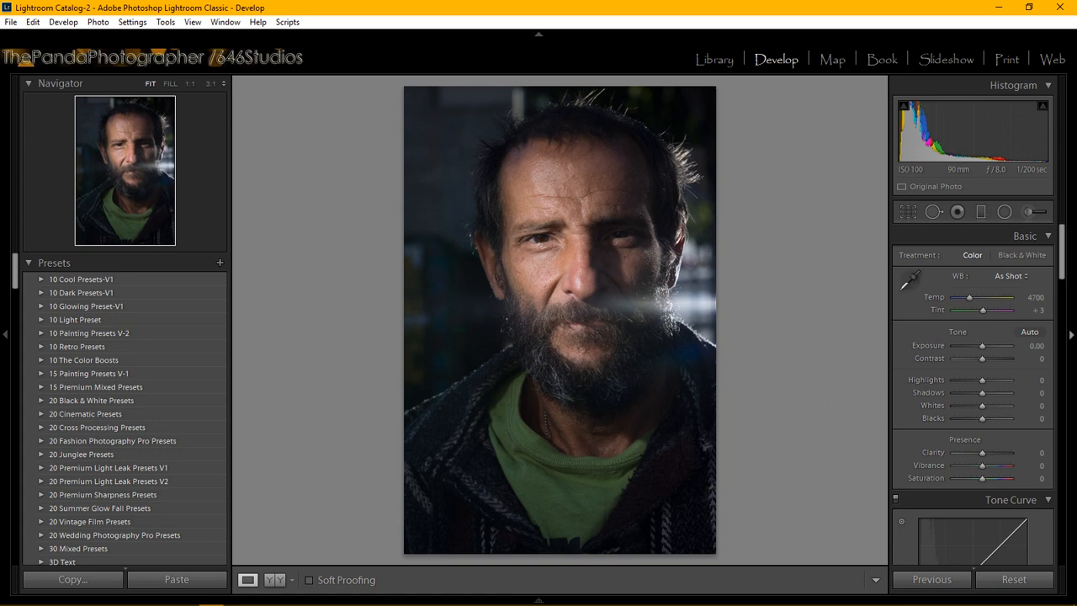
# - Turn on Remove Chromatic Aberration and Enable Profile Corrections in the portrait's lens corrections
pyautogui.moveTo(1062, 244); pyautogui.dragTo(1064, 420)
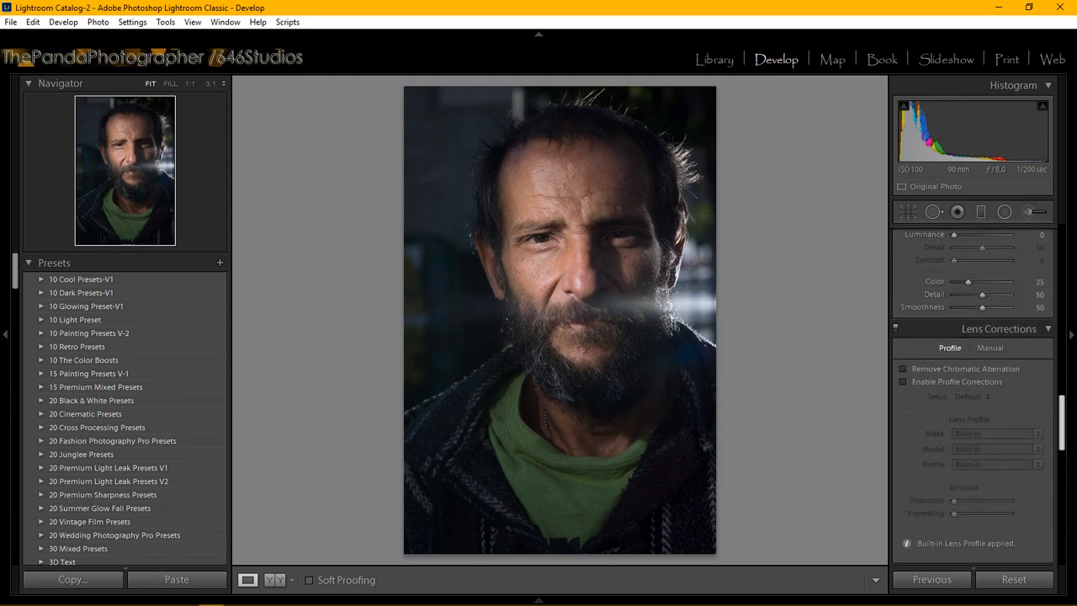
pyautogui.click(900, 368)
pyautogui.click(902, 382)
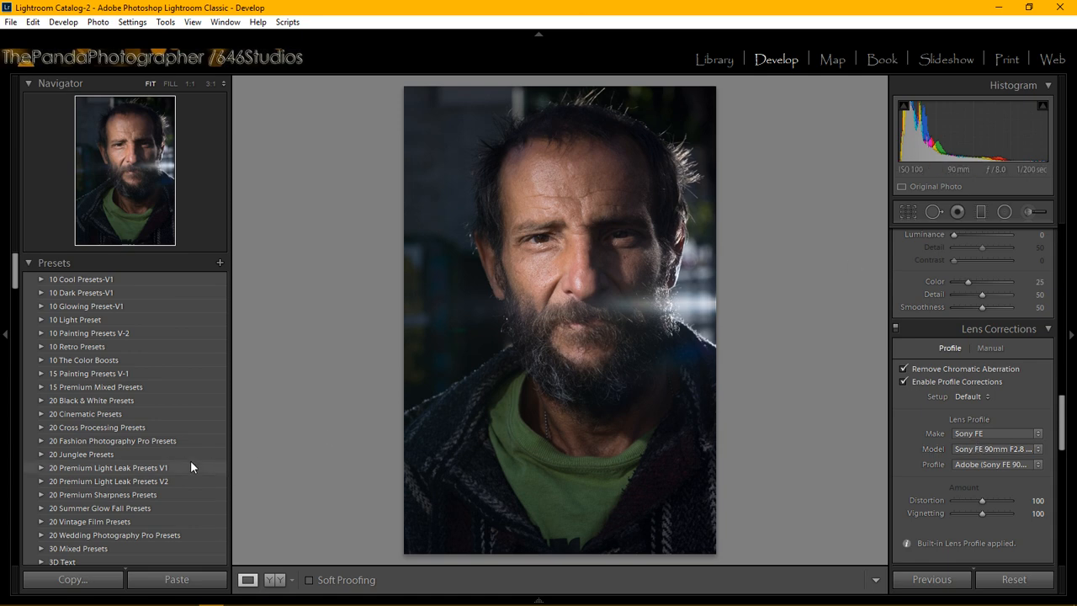
# - Set the portrait's Camera Calibration profile to Camera Standard
pyautogui.scroll(-10, 146, 404)
pyautogui.scroll(-3, 146, 404)
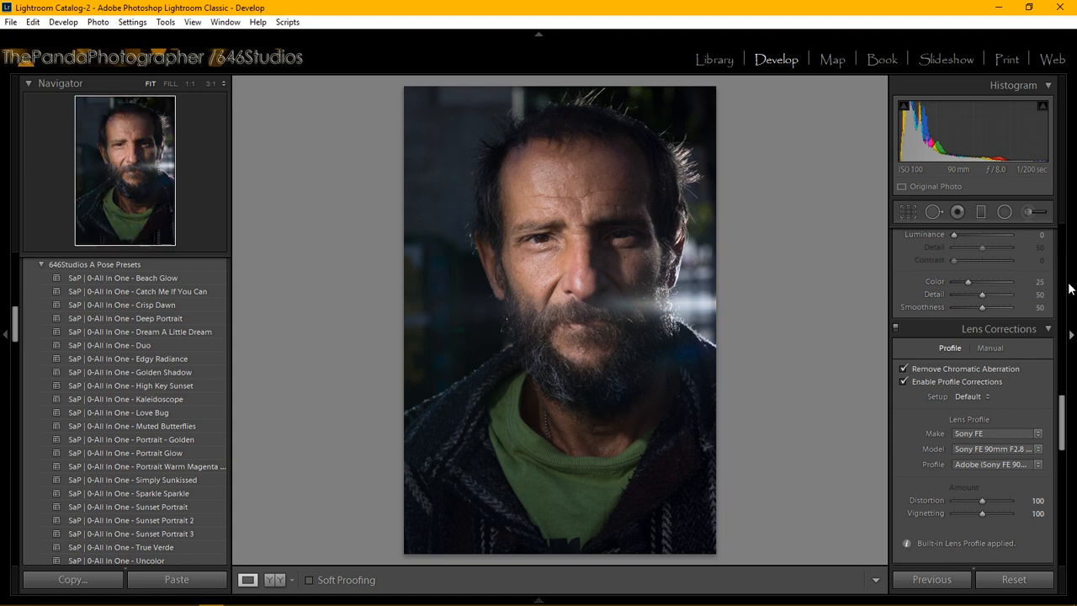
pyautogui.moveTo(1058, 424); pyautogui.dragTo(1069, 527)
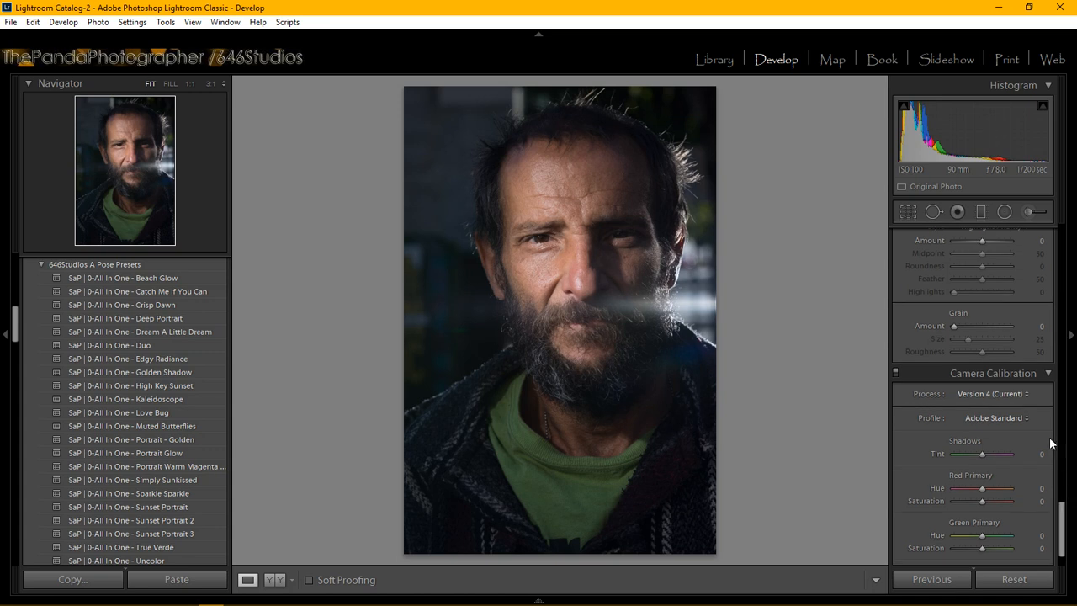
pyautogui.click(1014, 417)
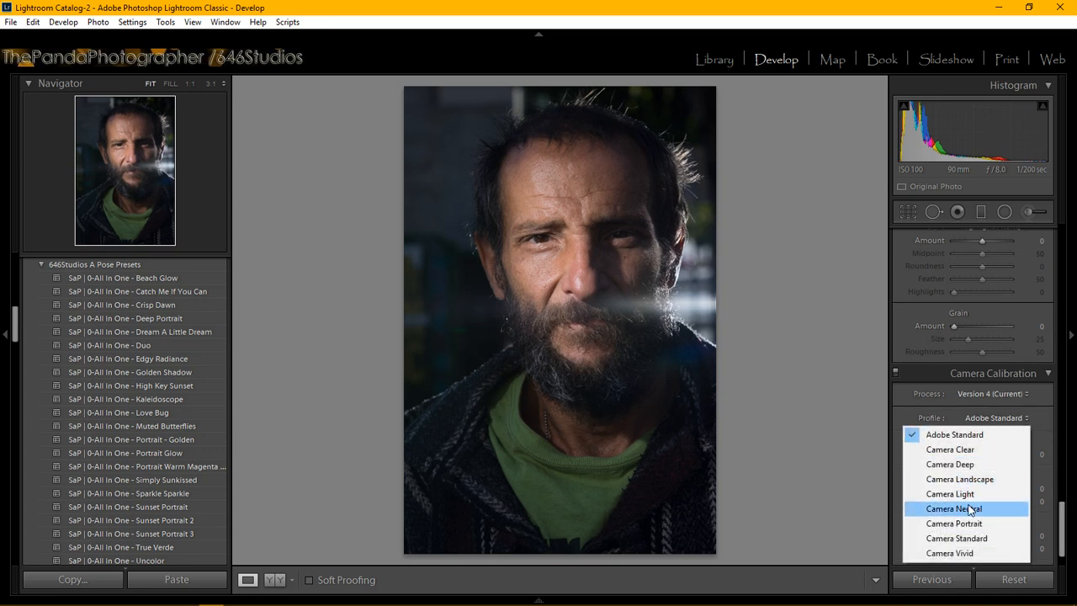
pyautogui.click(982, 537)
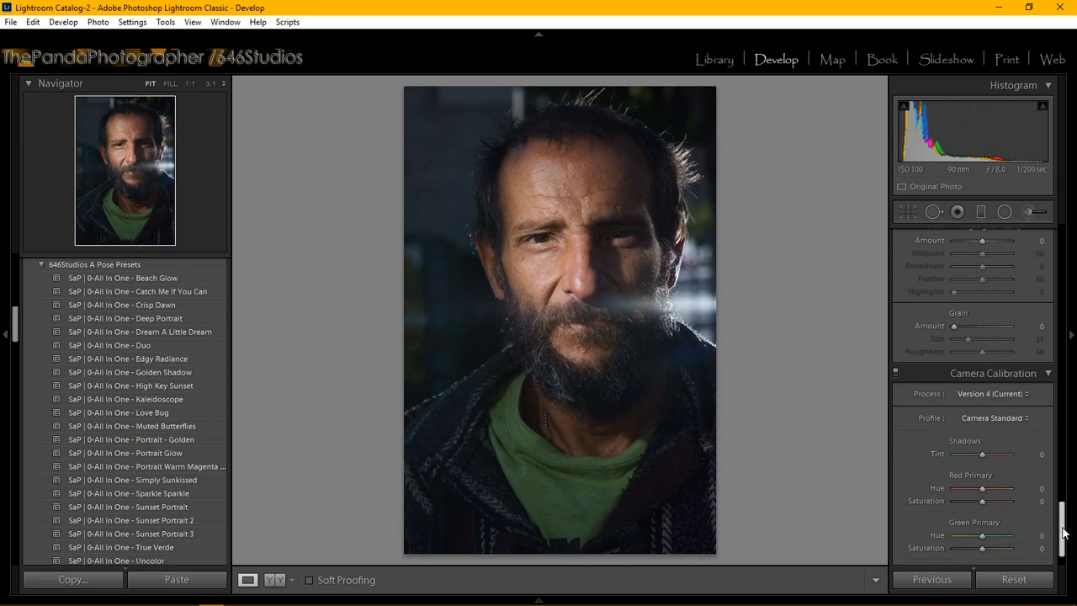
# - Try the Portrait Warm Magenta Haze preset from 646Studios A Pose Presets, and apply Simply Sunkissed to the portrait
pyautogui.moveTo(1065, 531); pyautogui.dragTo(1070, 432)
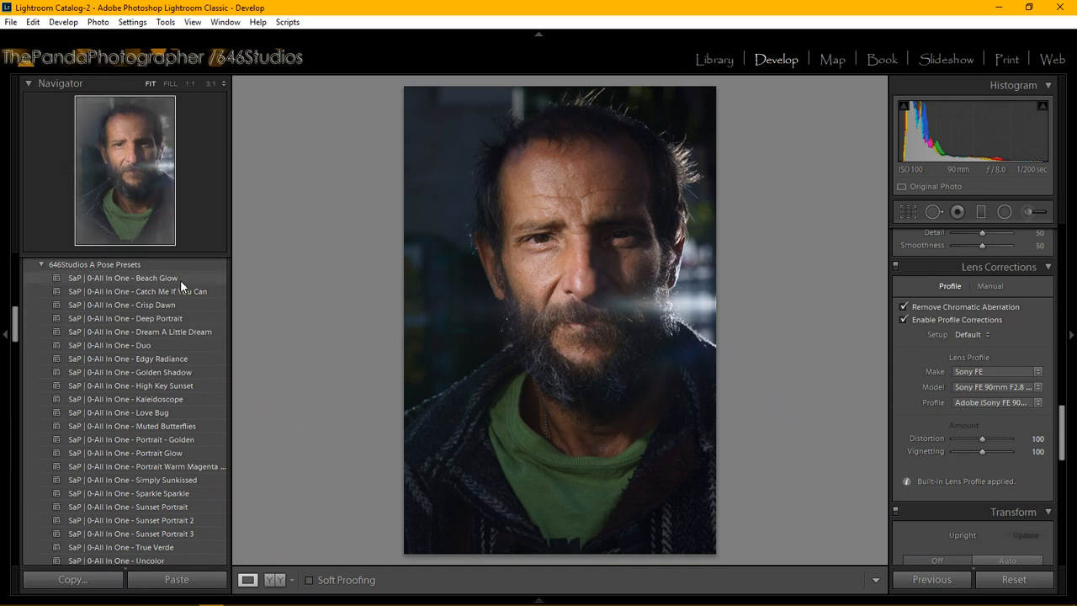
pyautogui.scroll(-3, 180, 279)
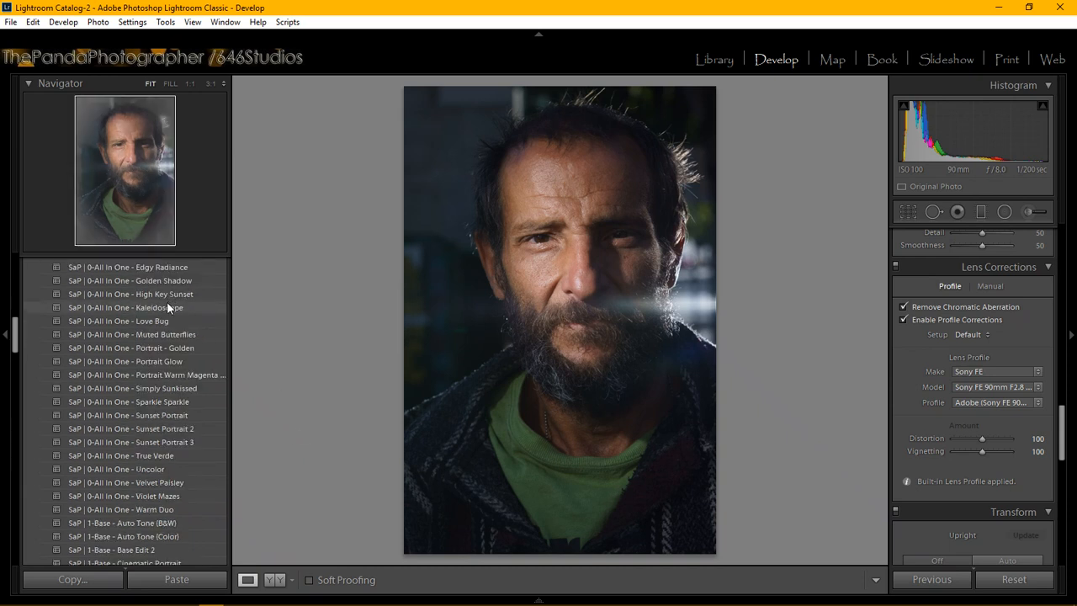
pyautogui.scroll(3, 182, 386)
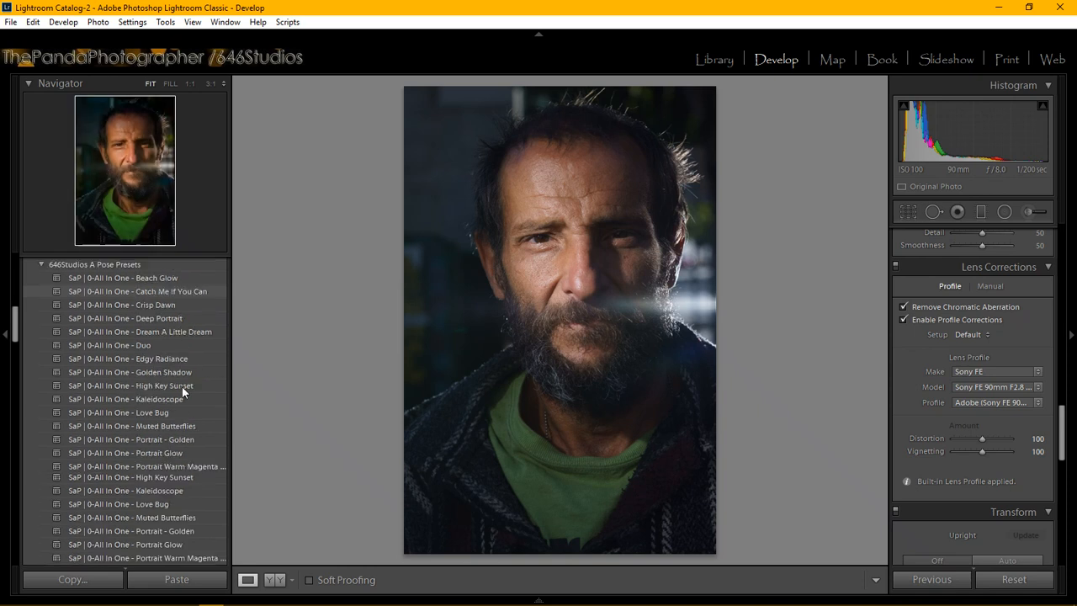
pyautogui.scroll(-3, 181, 386)
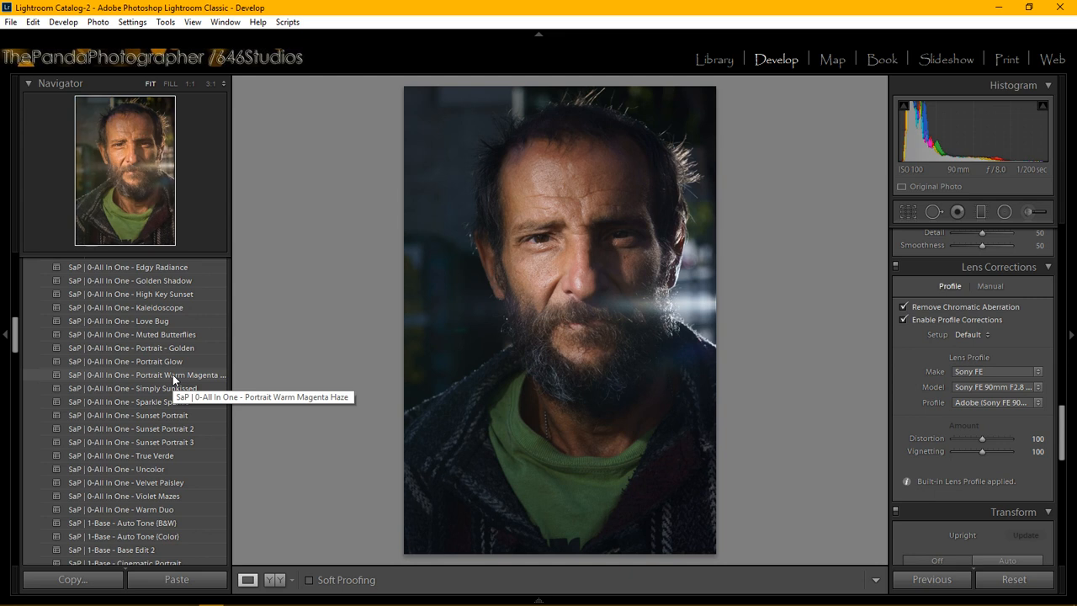
pyautogui.click(172, 374)
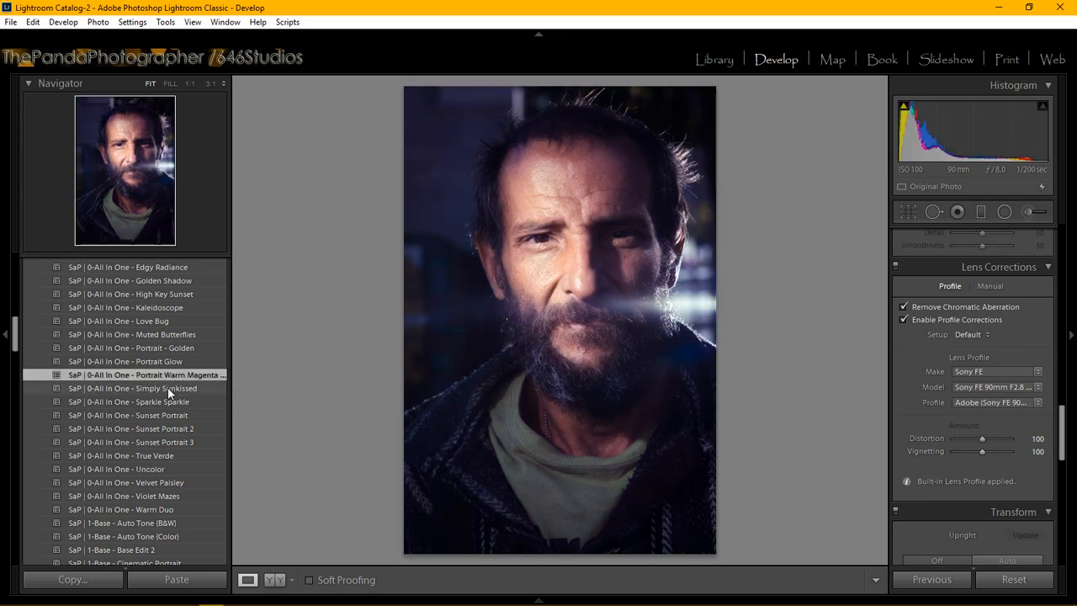
pyautogui.click(168, 387)
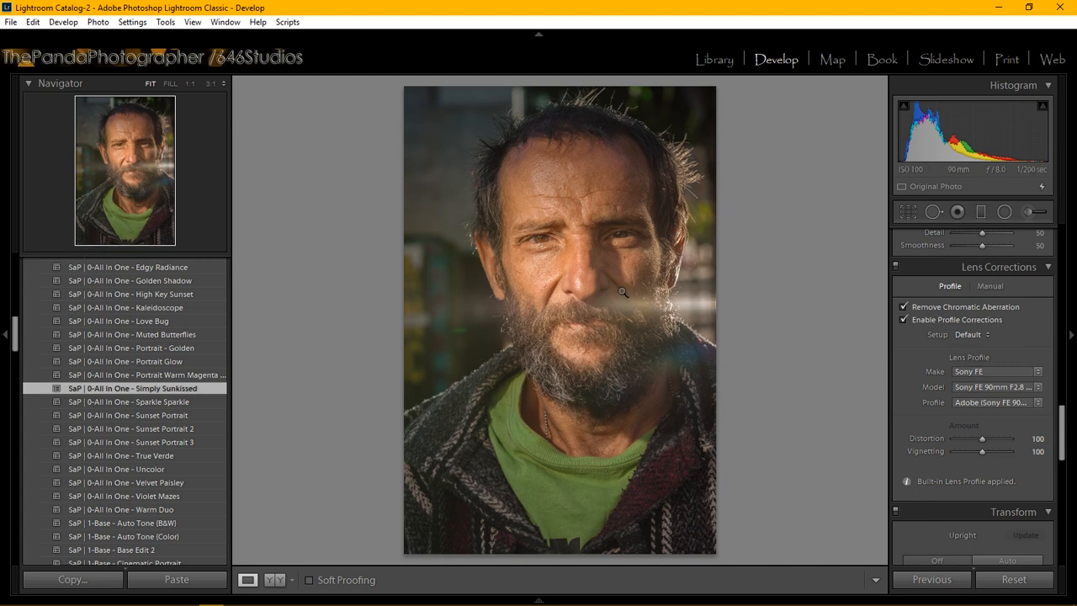
# - Examine the man's eye, eyebrow and the hair around his temple at 1:1 magnification
pyautogui.click(553, 276)
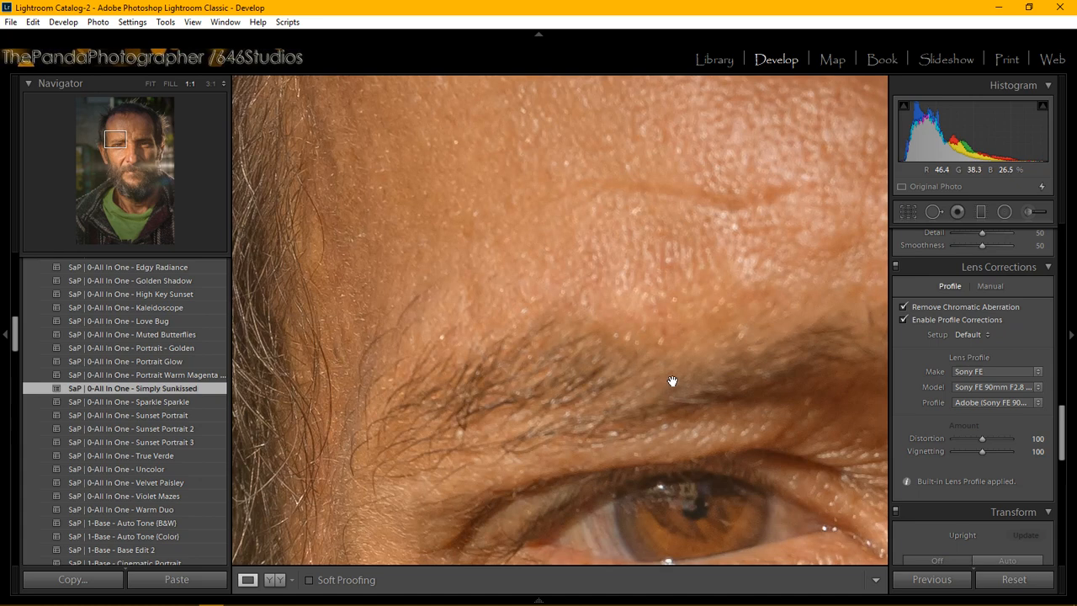
pyautogui.moveTo(658, 375); pyautogui.dragTo(774, 293)
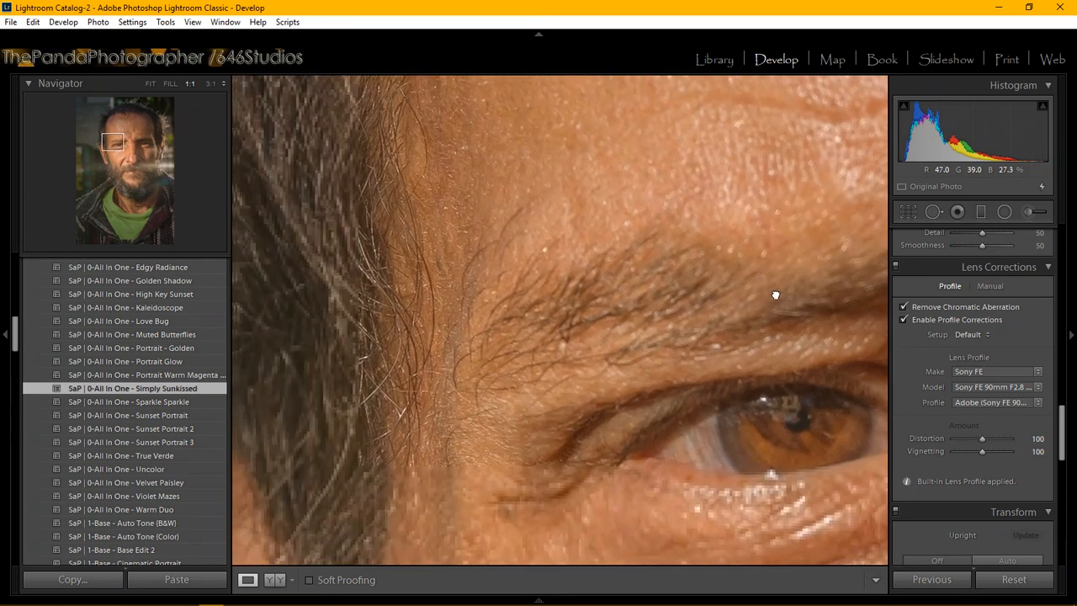
pyautogui.moveTo(538, 314); pyautogui.dragTo(625, 320)
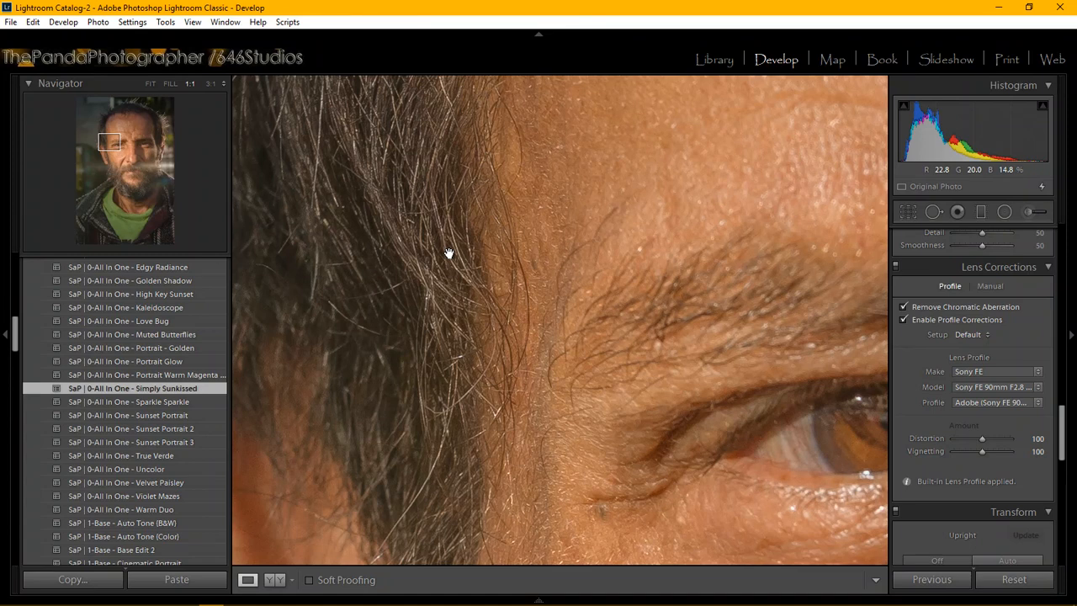
pyautogui.moveTo(449, 241); pyautogui.dragTo(502, 387)
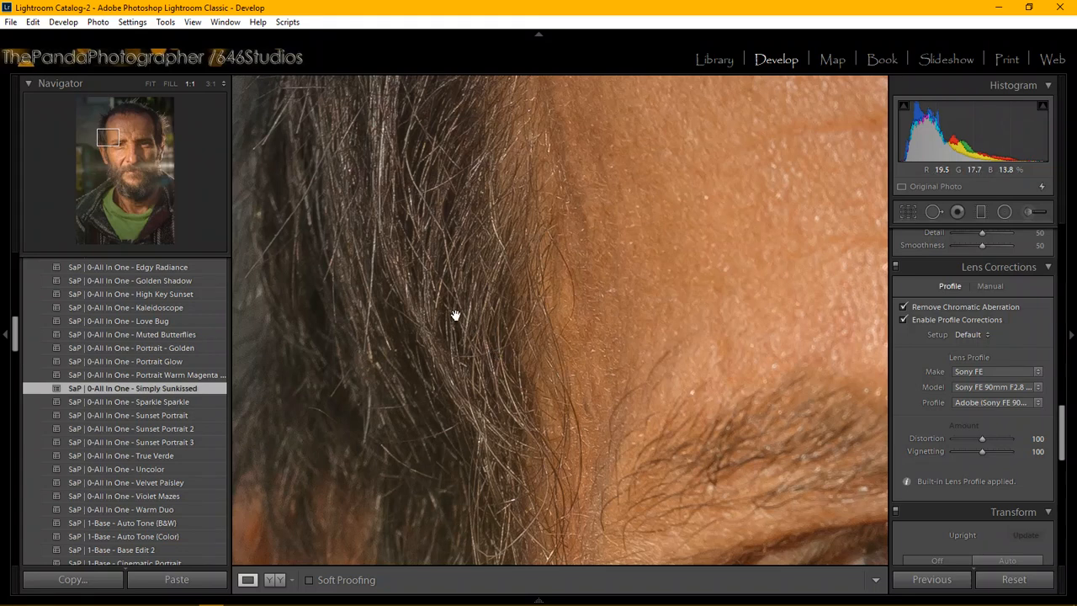
pyautogui.moveTo(456, 315); pyautogui.dragTo(579, 275)
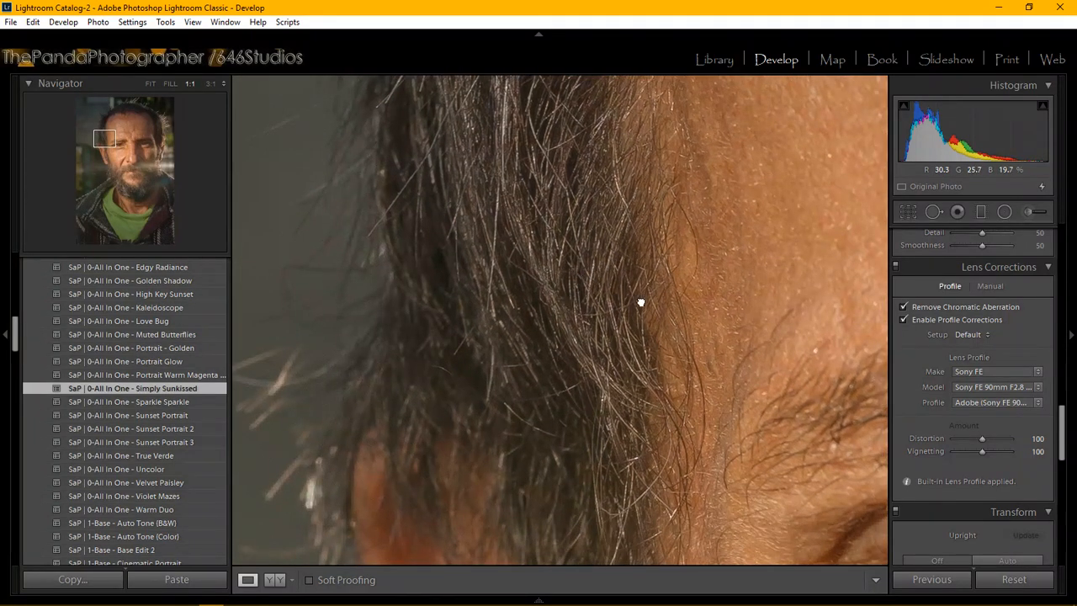
pyautogui.moveTo(639, 300); pyautogui.dragTo(449, 341)
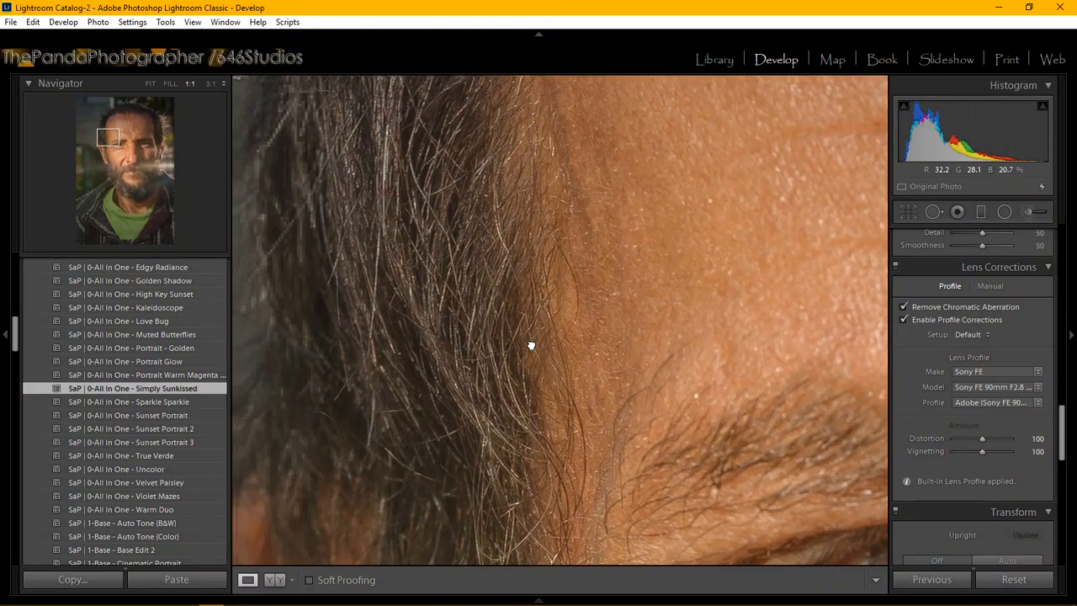
pyautogui.moveTo(530, 348); pyautogui.dragTo(506, 402)
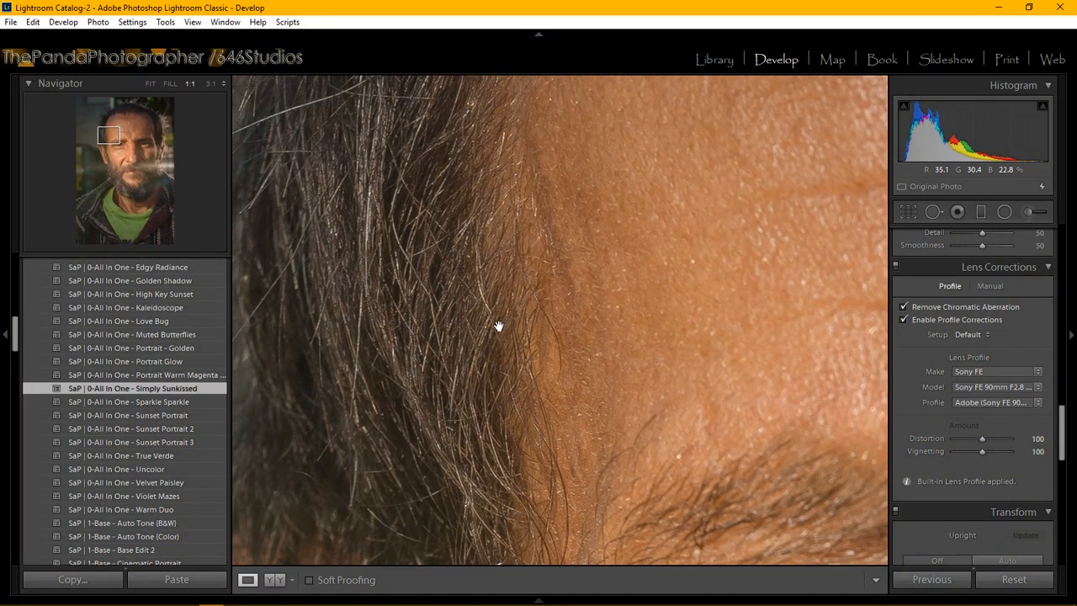
# - Examine the hair from the man's temple down past his ear at 1:1 magnification, ending with the whole portrait in view
pyautogui.moveTo(497, 325); pyautogui.dragTo(490, 344)
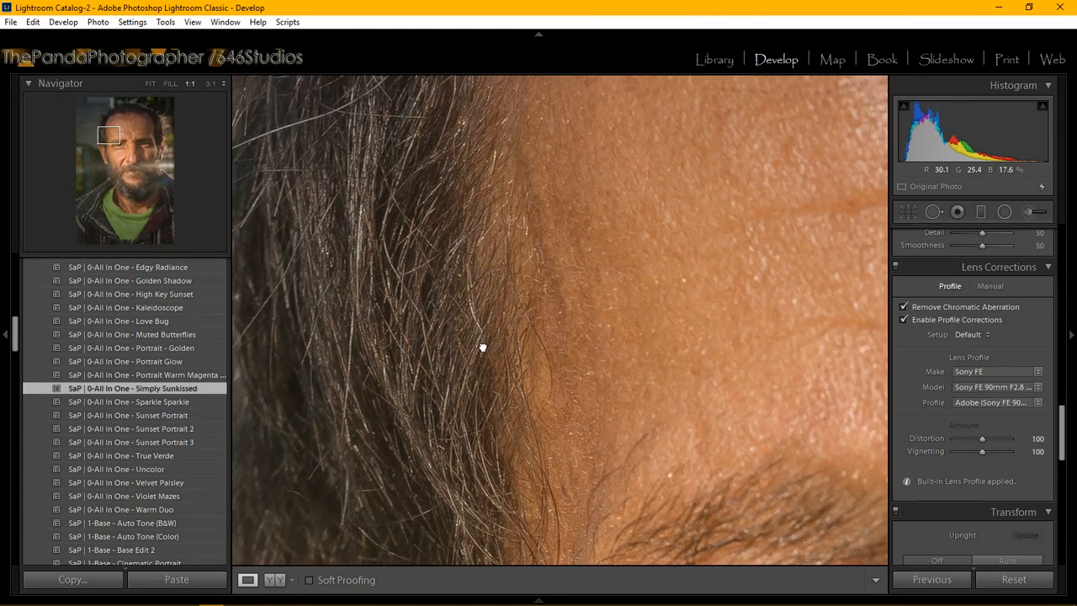
pyautogui.moveTo(482, 351); pyautogui.dragTo(500, 267)
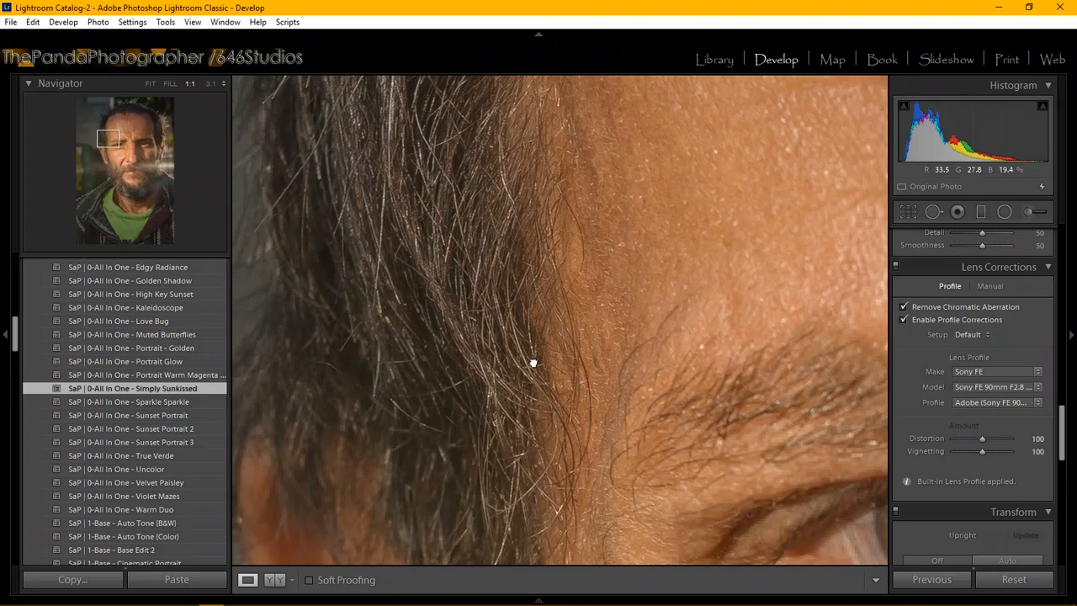
pyautogui.moveTo(533, 362); pyautogui.dragTo(477, 210)
pyautogui.moveTo(472, 261); pyautogui.dragTo(519, 281)
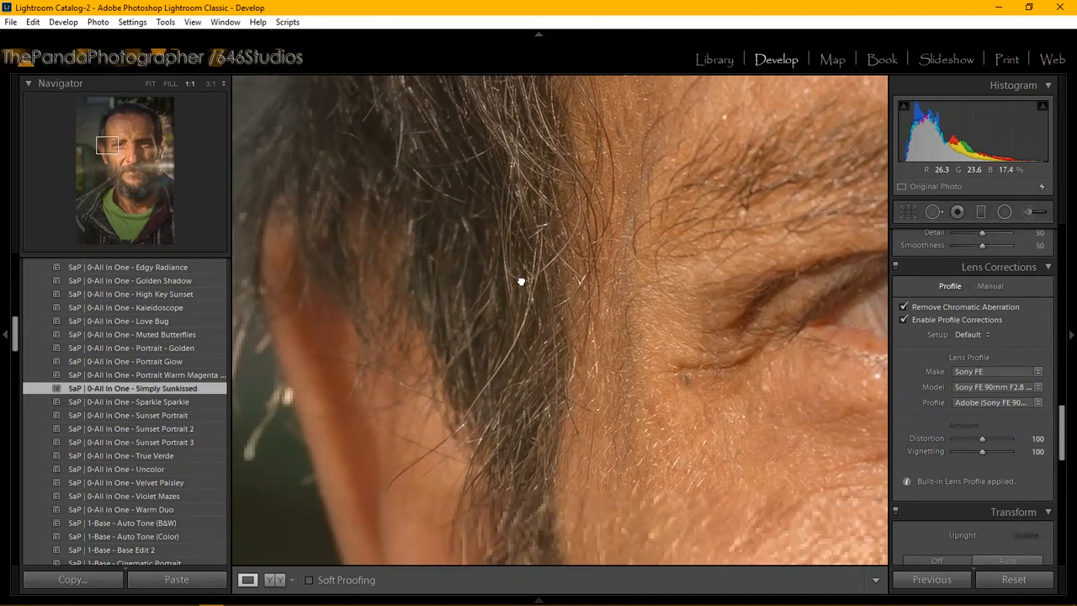
pyautogui.click(520, 376)
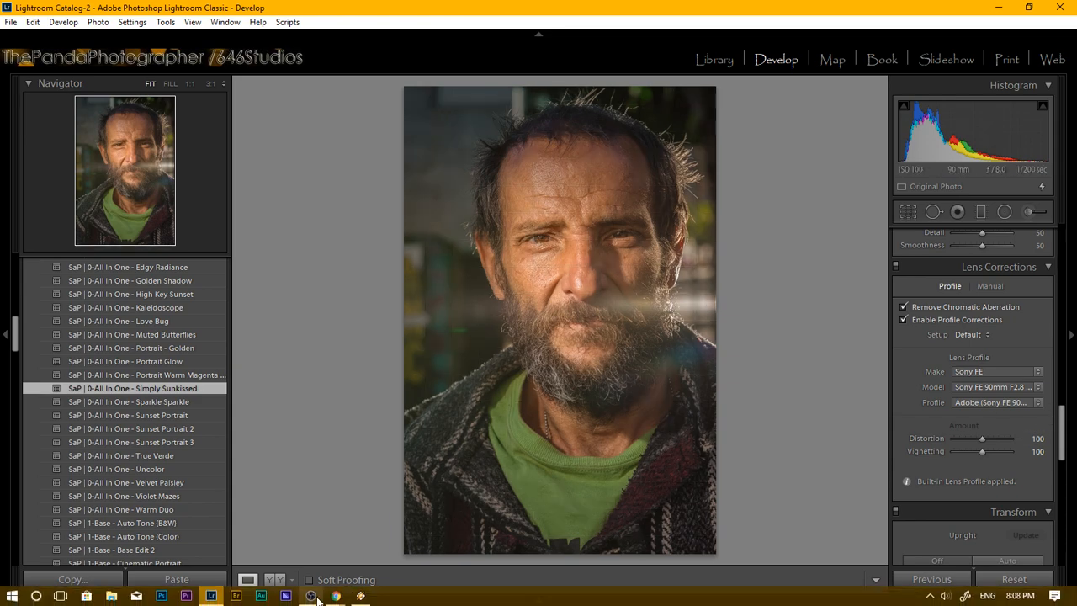
# - Switch to the YouTube live chat window to check it, and return to Lightroom
pyautogui.click(335, 596)
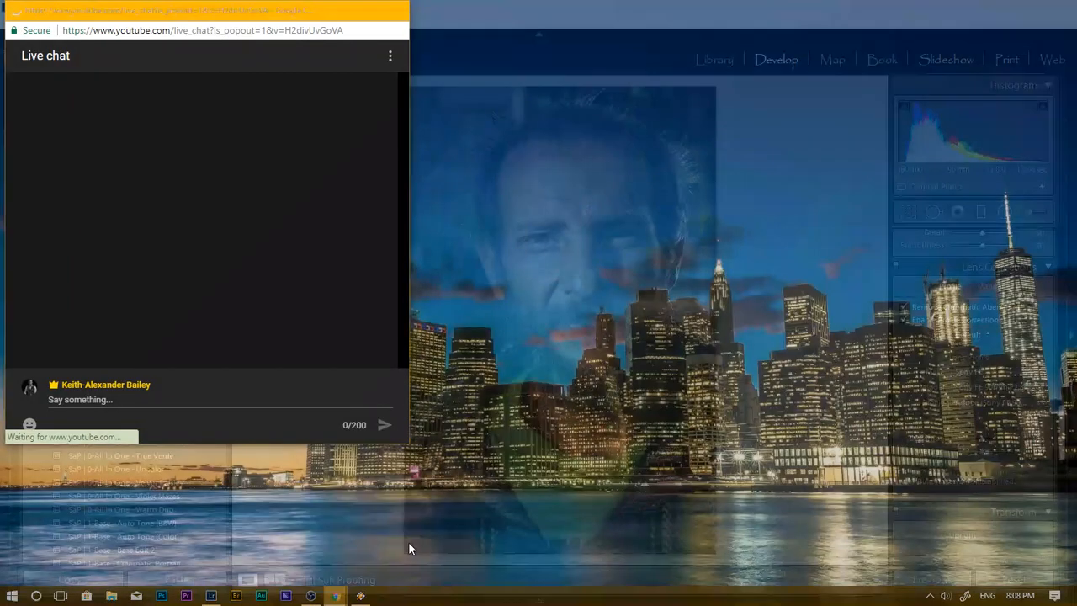
pyautogui.click(408, 541)
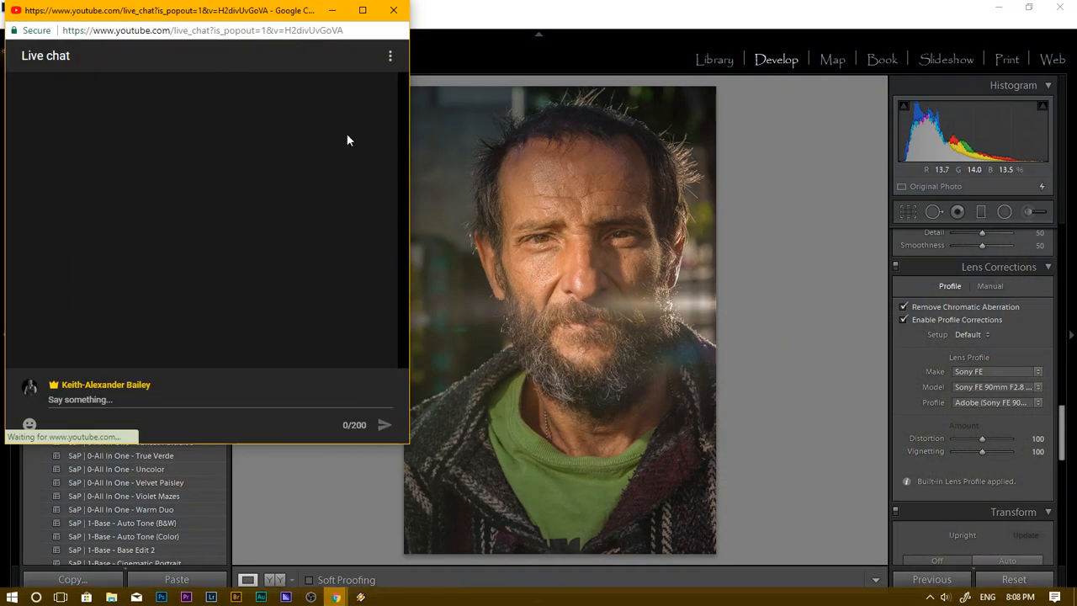
pyautogui.click(334, 10)
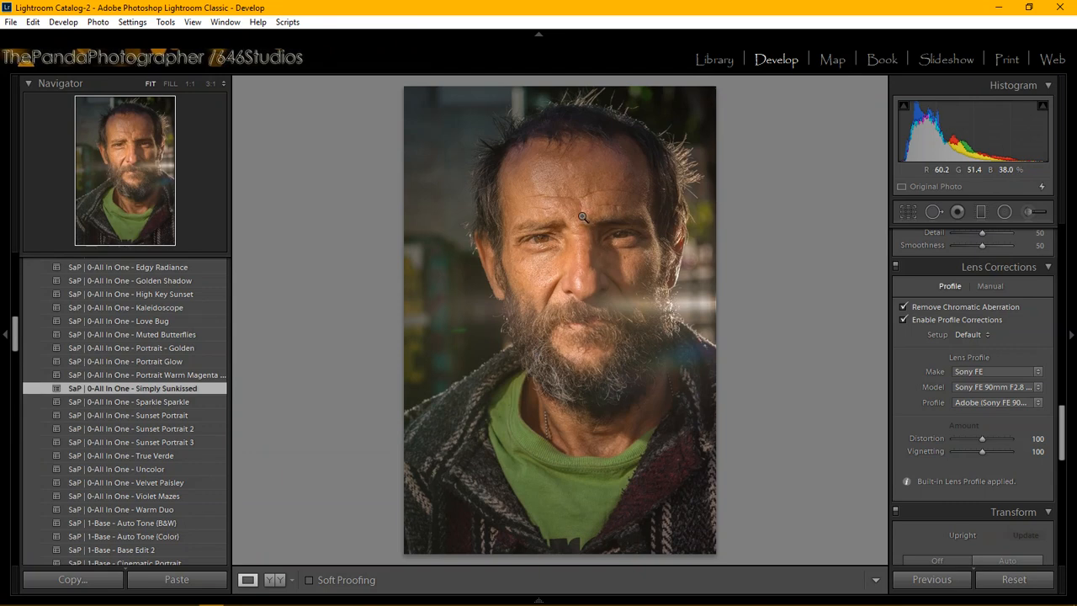
# - Examine the skin of the man's upper forehead and his hairline at 1:1 magnification
pyautogui.click(567, 149)
pyautogui.moveTo(564, 262); pyautogui.dragTo(533, 303)
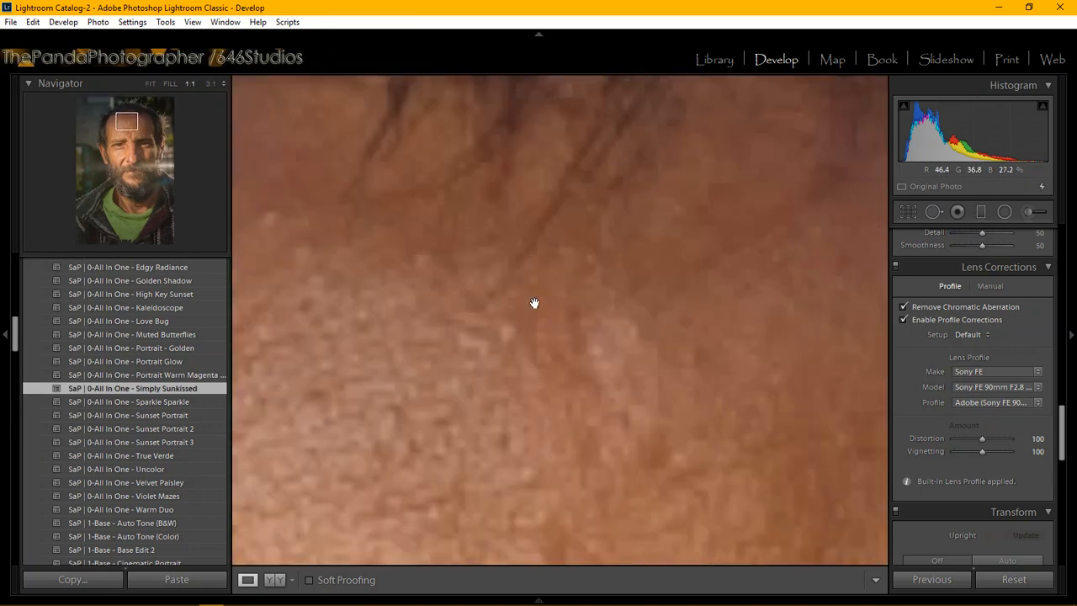
pyautogui.click(485, 322)
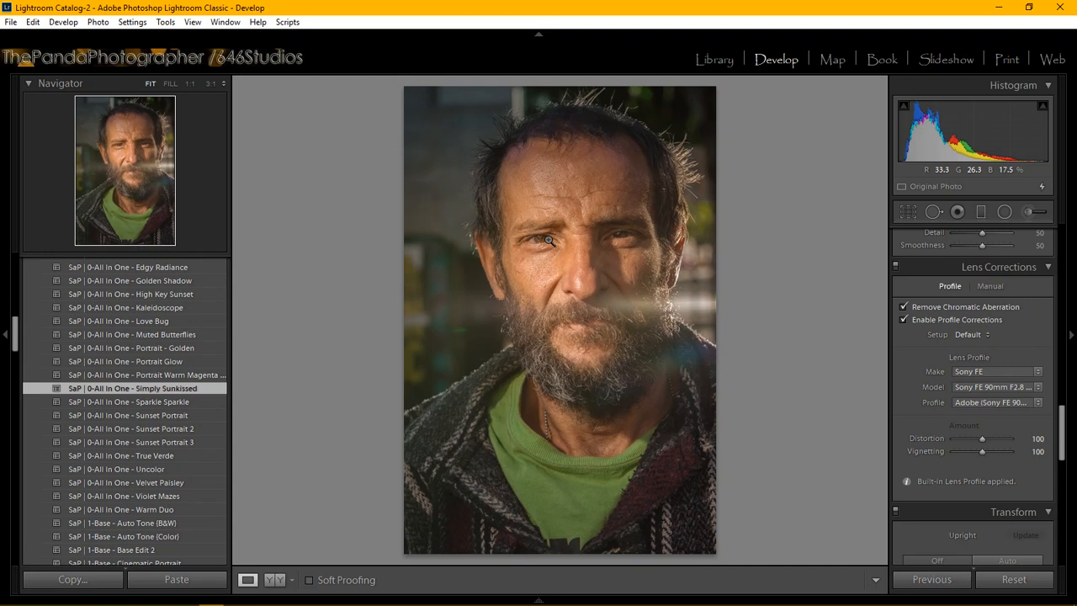
# - Set the portrait's Contrast to -21 and Shadows to +31 in the Basic adjustments
pyautogui.scroll(-5, 904, 339)
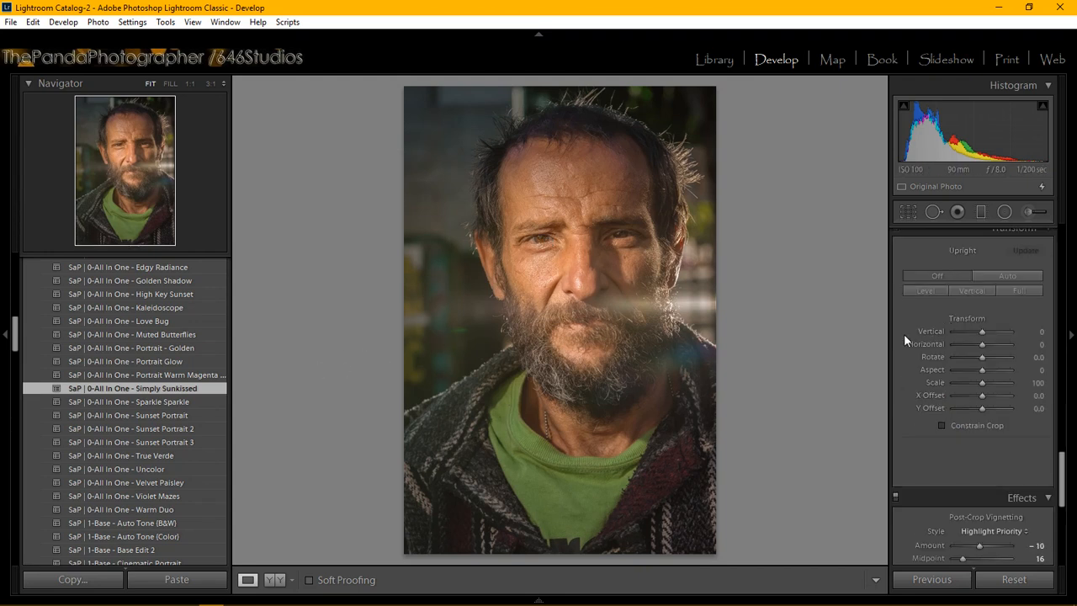
pyautogui.scroll(5, 1030, 374)
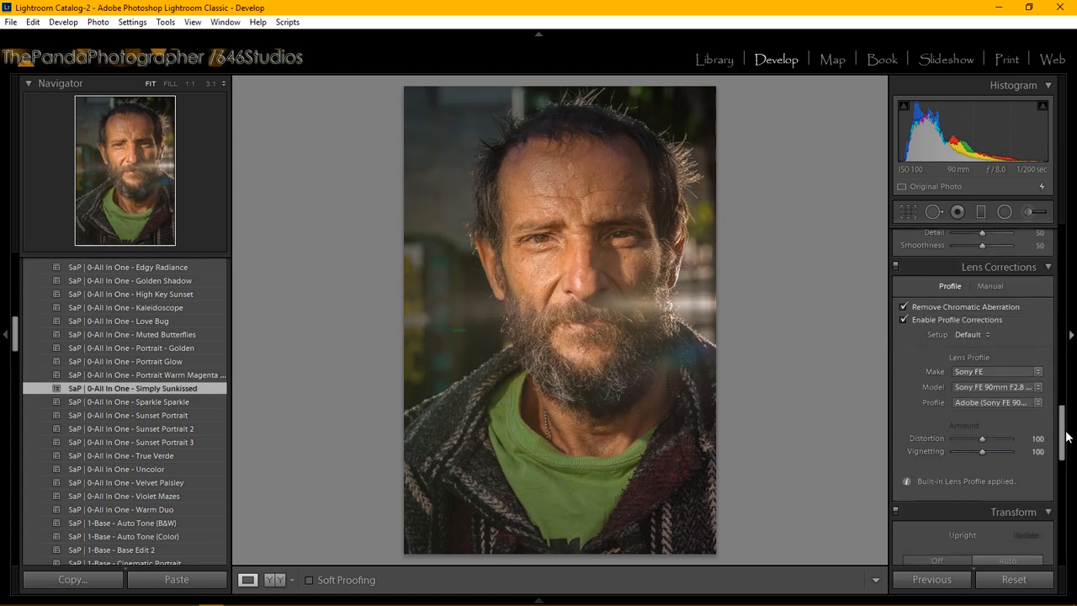
pyautogui.moveTo(1066, 435); pyautogui.dragTo(1074, 260)
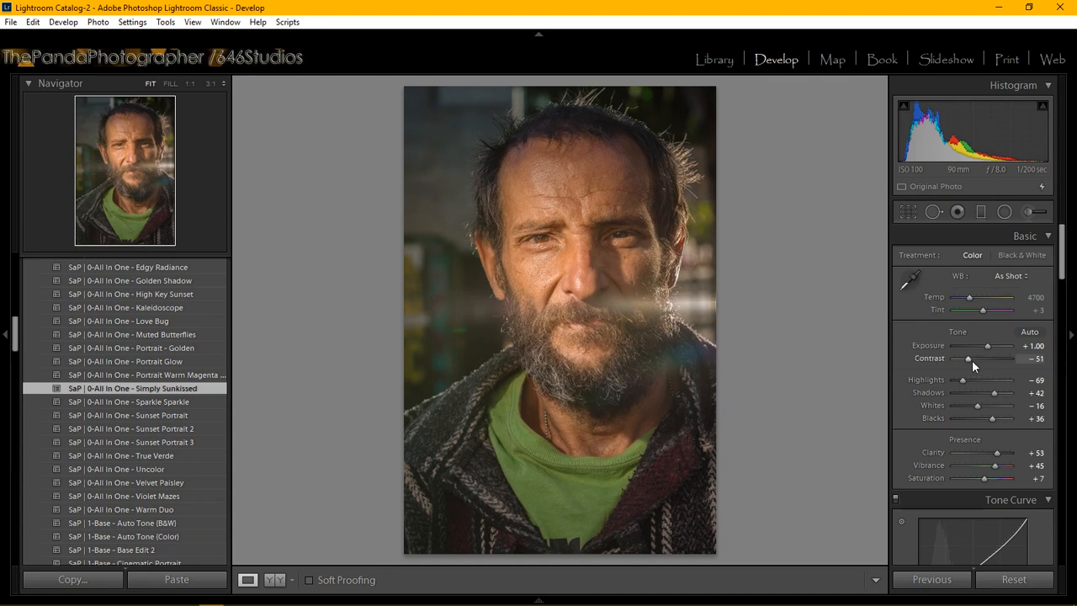
pyautogui.moveTo(972, 360); pyautogui.dragTo(978, 358)
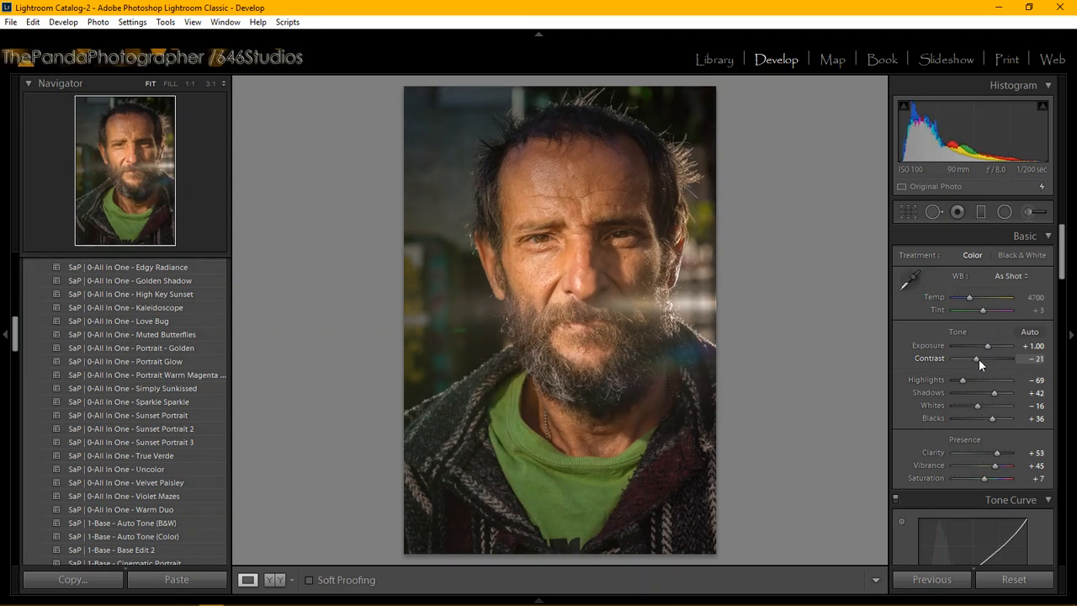
pyautogui.moveTo(1060, 264); pyautogui.dragTo(1059, 292)
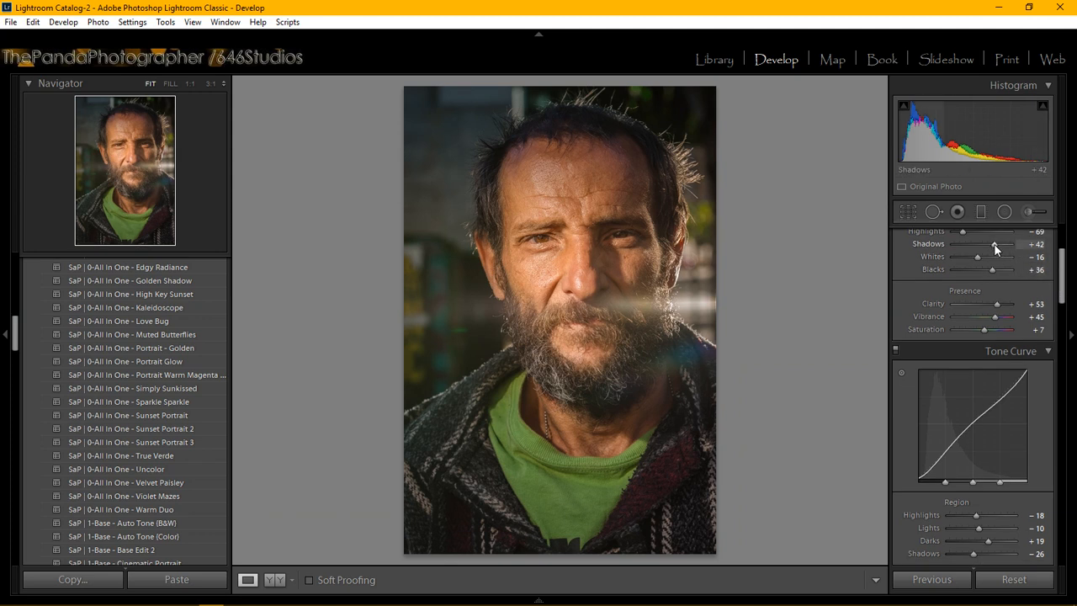
pyautogui.moveTo(993, 243); pyautogui.dragTo(990, 244)
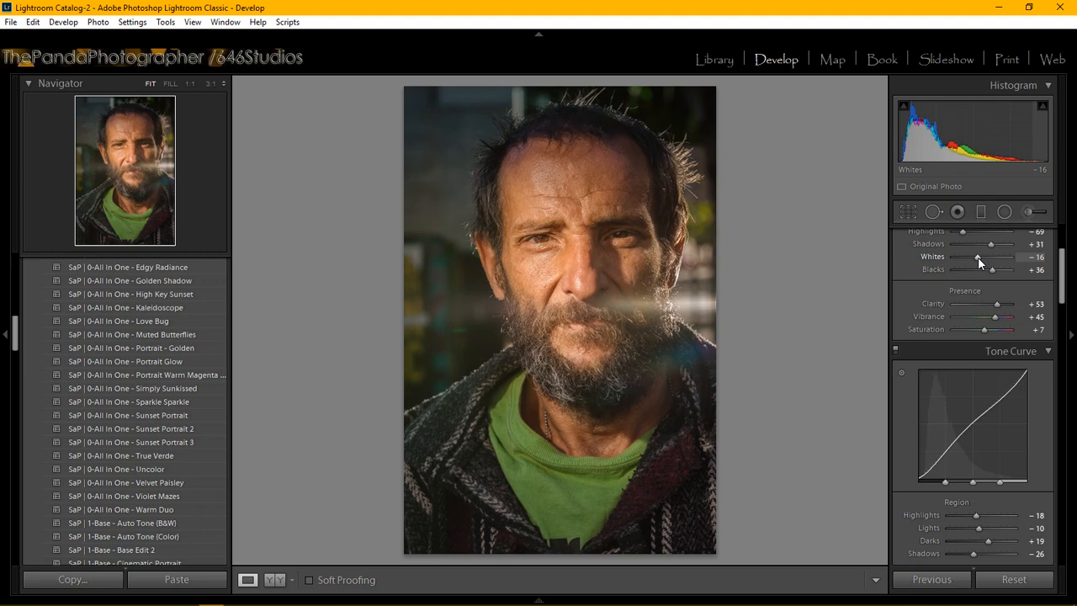
# - Show the whole face in the Detail preview and set the sharpening Amount to 40 and Radius to 1.0
pyautogui.moveTo(1060, 278); pyautogui.dragTo(1058, 390)
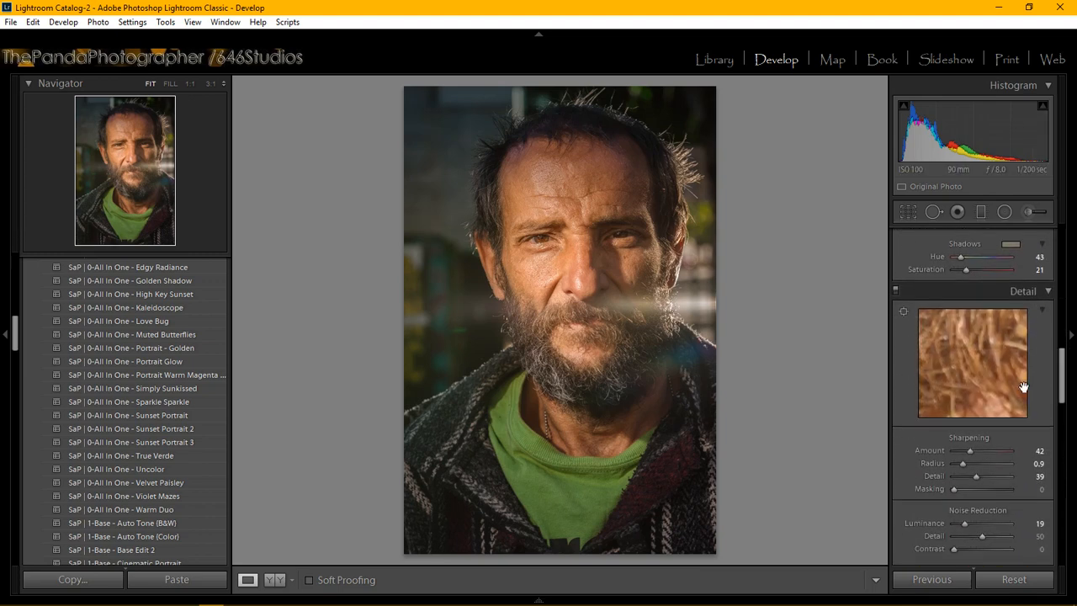
pyautogui.click(980, 400)
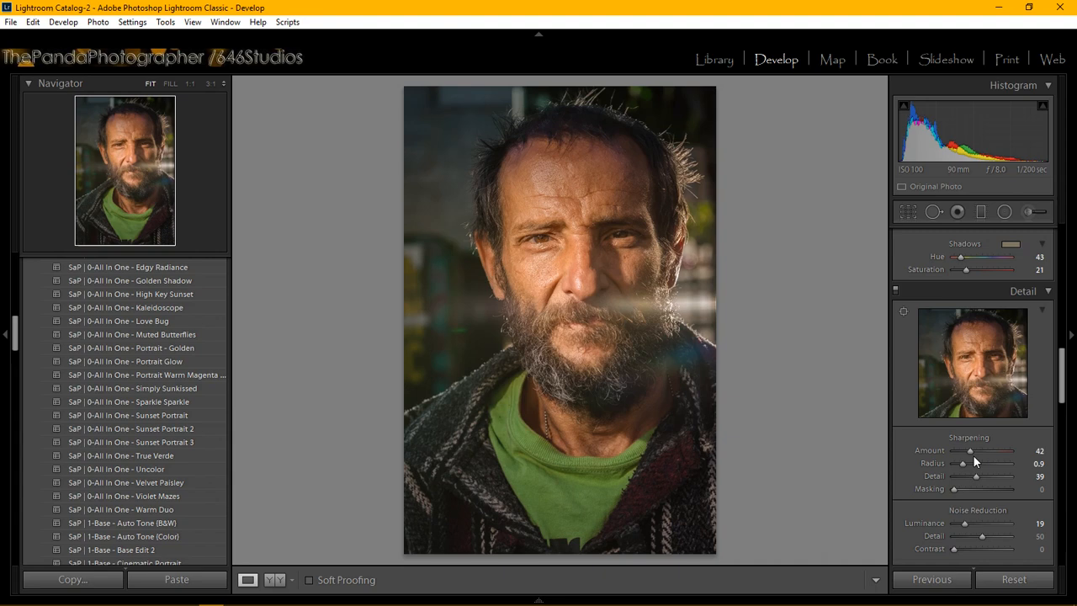
pyautogui.click(1040, 450)
pyautogui.write('40')
pyautogui.press('Tab')
pyautogui.write('1')
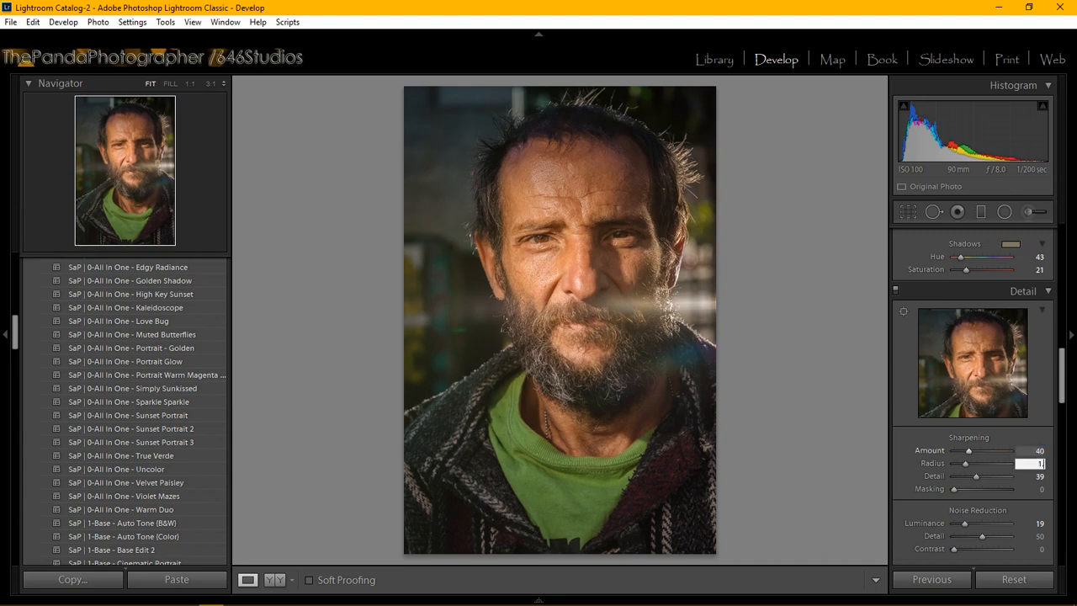
pyautogui.press('Return')
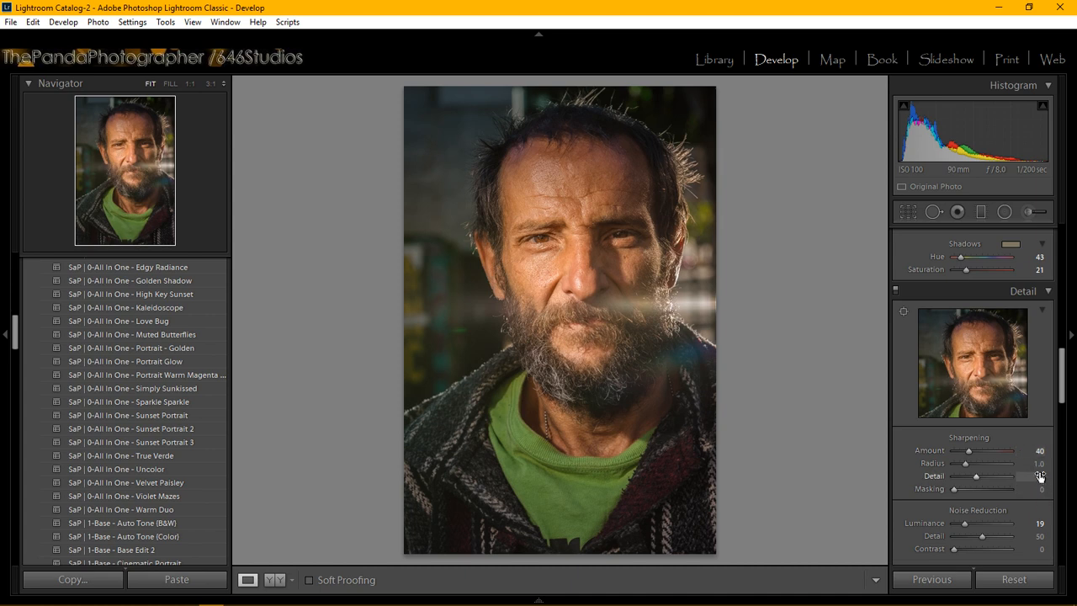
# - Set the portrait's sharpening Detail to 35 and Masking to 49
pyautogui.click(1040, 476)
pyautogui.write('35')
pyautogui.press('Return')
pyautogui.moveTo(955, 490); pyautogui.dragTo(983, 492)
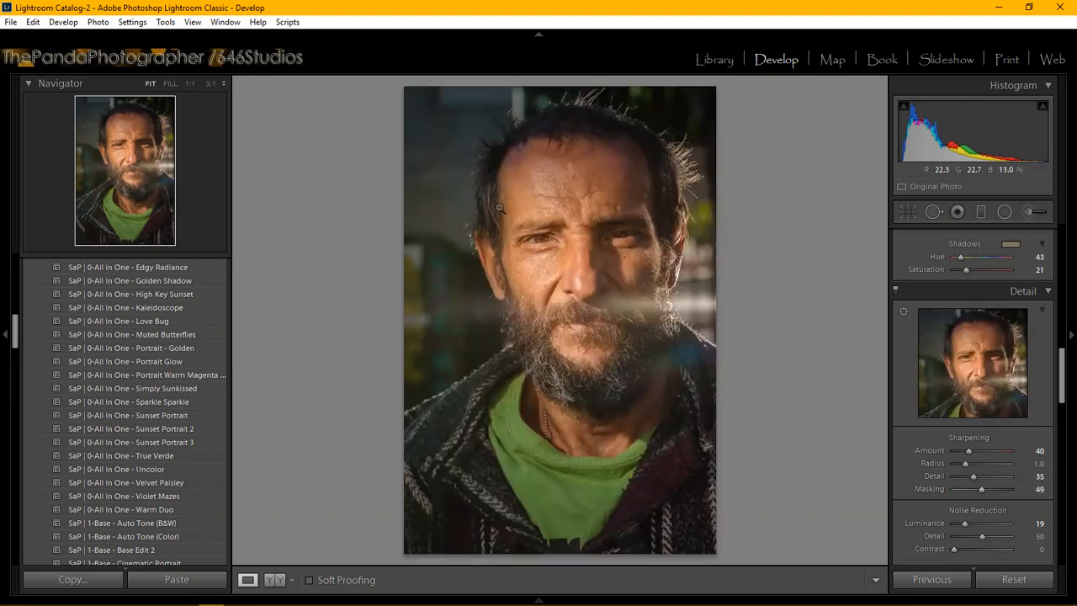
# - Activate the Adjustment Brush with the Strike a Pose | Face - SharpenFace effect and a brush size of 2.0
pyautogui.click(1025, 212)
pyautogui.click(1025, 212)
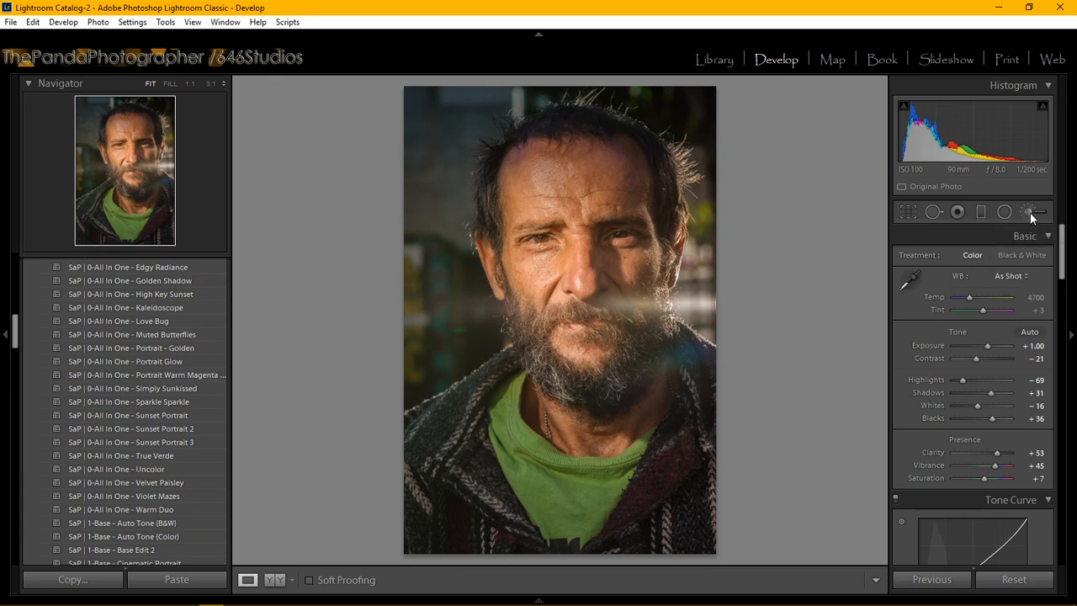
pyautogui.click(1029, 212)
pyautogui.click(996, 260)
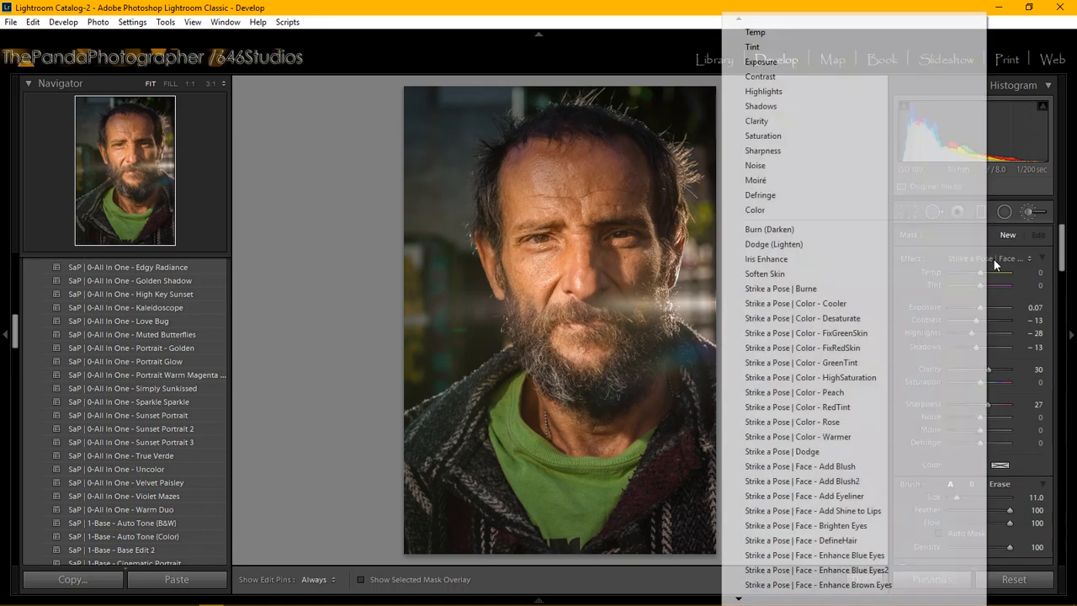
pyautogui.moveTo(741, 600)
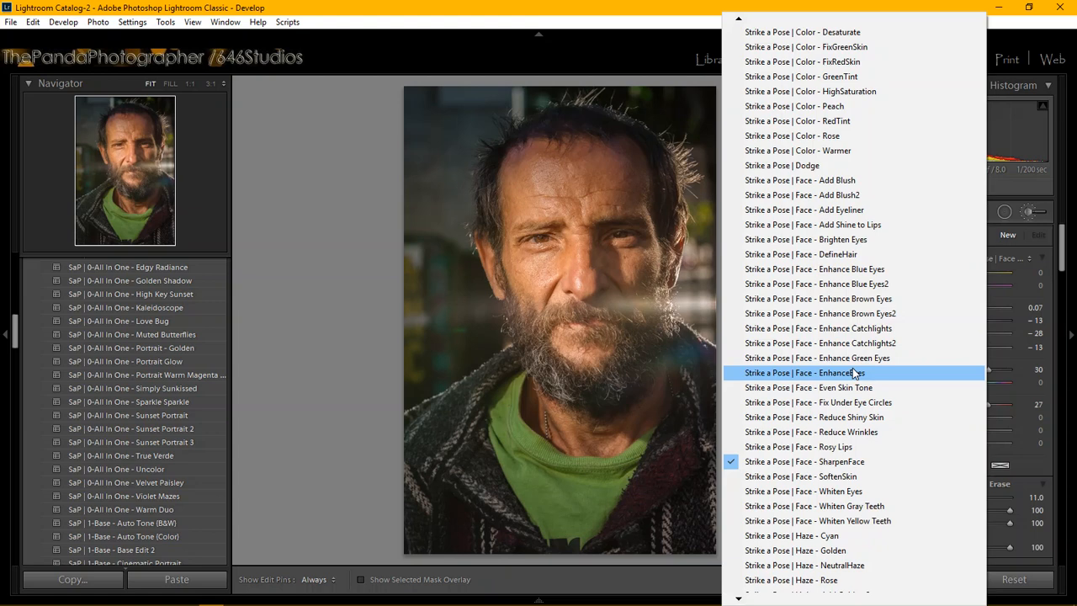
pyautogui.click(855, 462)
pyautogui.scroll(-9, 556, 219)
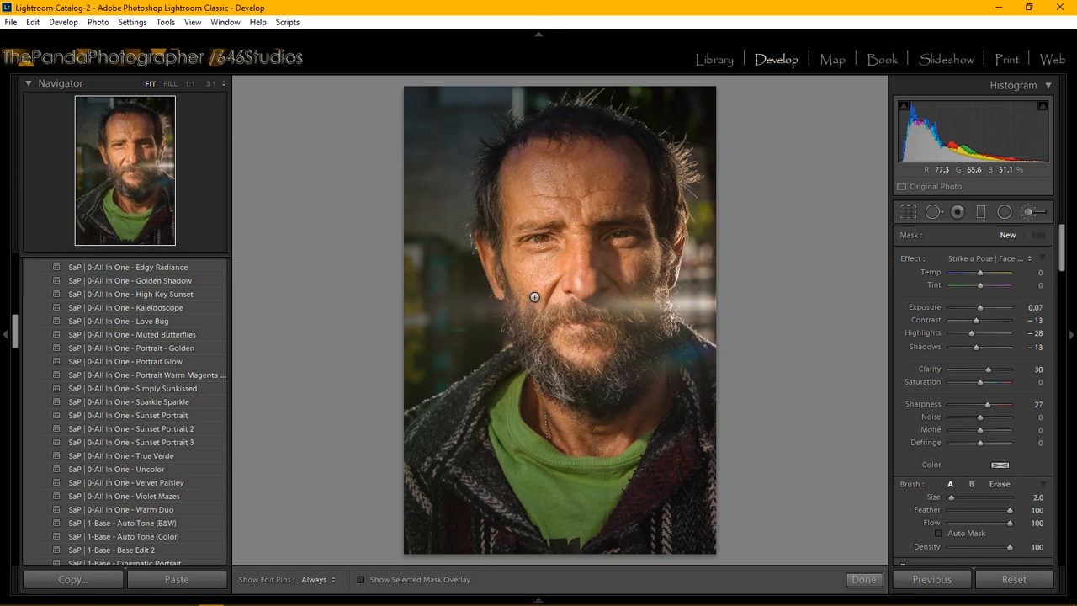
# - Paint the SharpenFace effect over the man's beard and hair, toggling the edit pins off and on while brushing
pyautogui.click(534, 348)
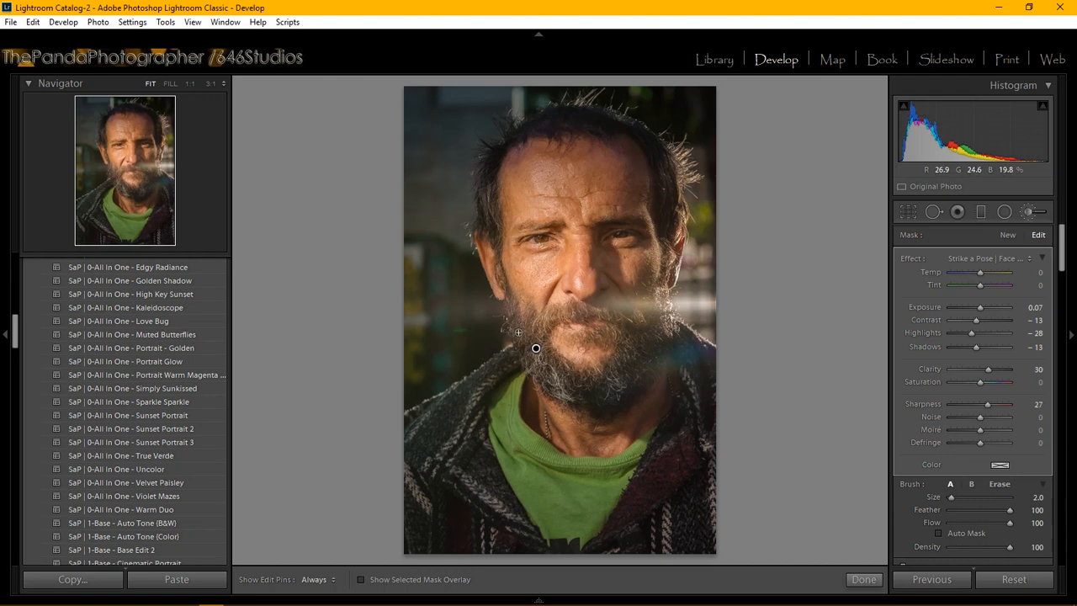
pyautogui.press('h')
pyautogui.press('h')
pyautogui.press('h')
pyautogui.press('h')
pyautogui.press('h')
pyautogui.press('h')
pyautogui.press('h')
pyautogui.press('h')
pyautogui.press('h')
pyautogui.press('h')
pyautogui.press('h')
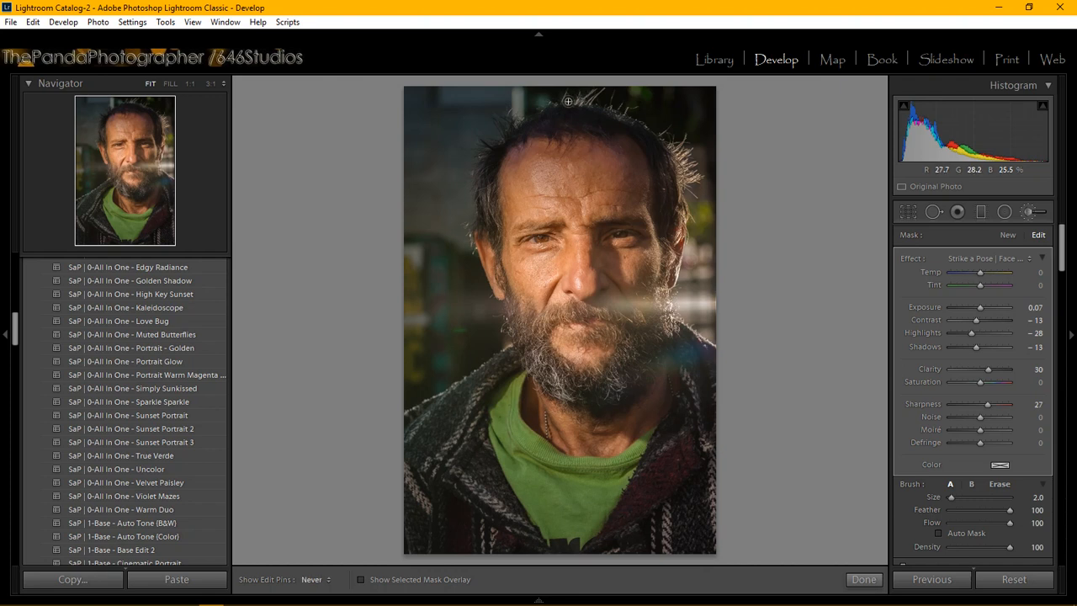
pyautogui.press('h')
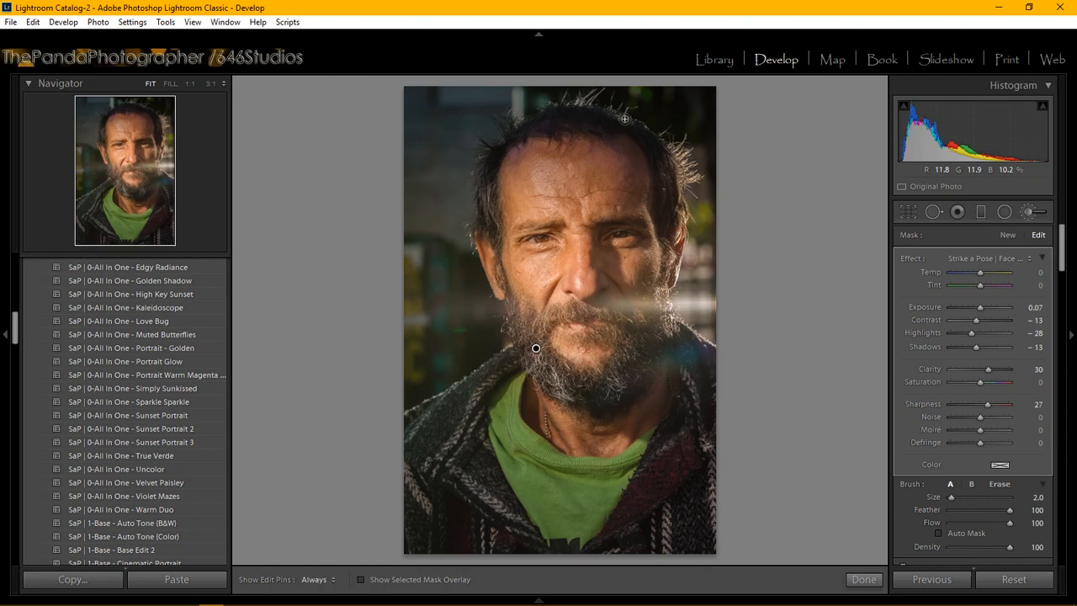
pyautogui.press('h')
pyautogui.press('h')
pyautogui.press('h')
pyautogui.press('h')
pyautogui.press('h')
pyautogui.press('h')
pyautogui.press('h')
pyautogui.press('h')
pyautogui.press('h')
pyautogui.press('h')
# - Start a new brush adjustment using the Strike a Pose | Face - Enhance Brown Eyes effect
pyautogui.click(1004, 235)
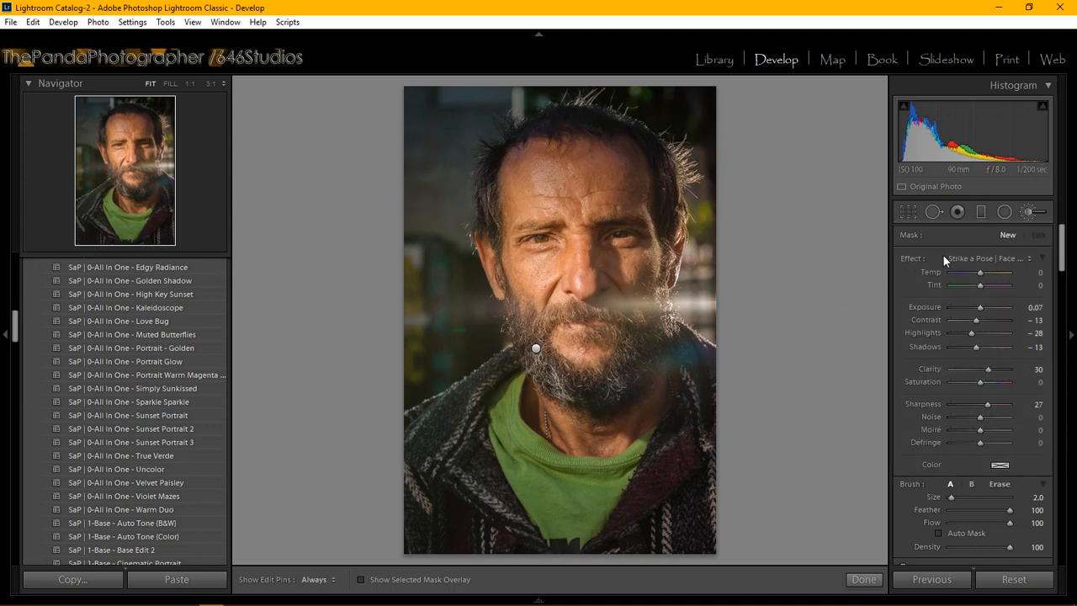
pyautogui.click(967, 257)
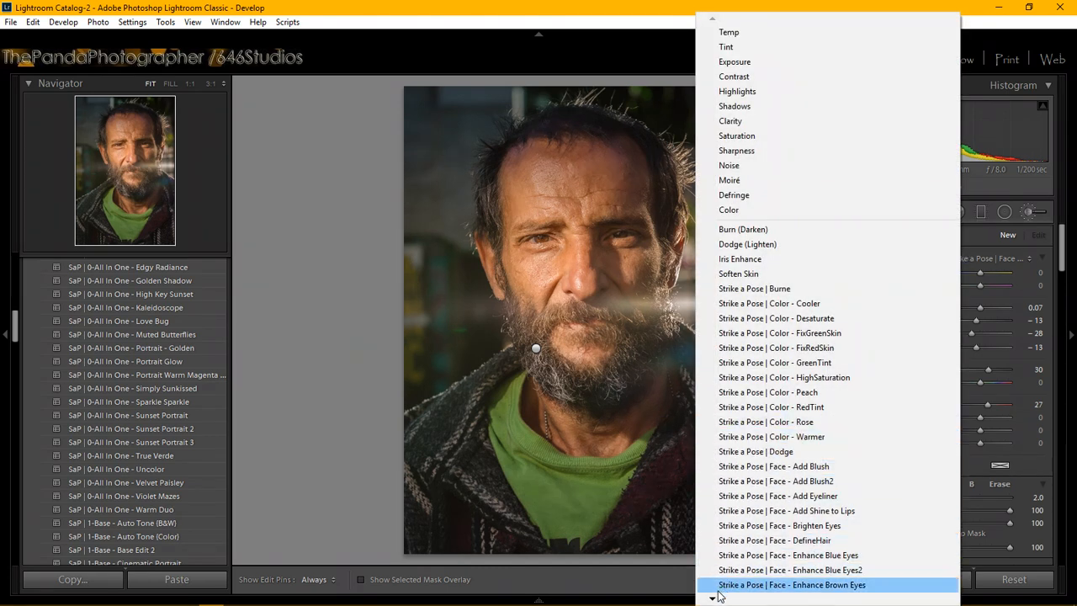
pyautogui.moveTo(711, 599)
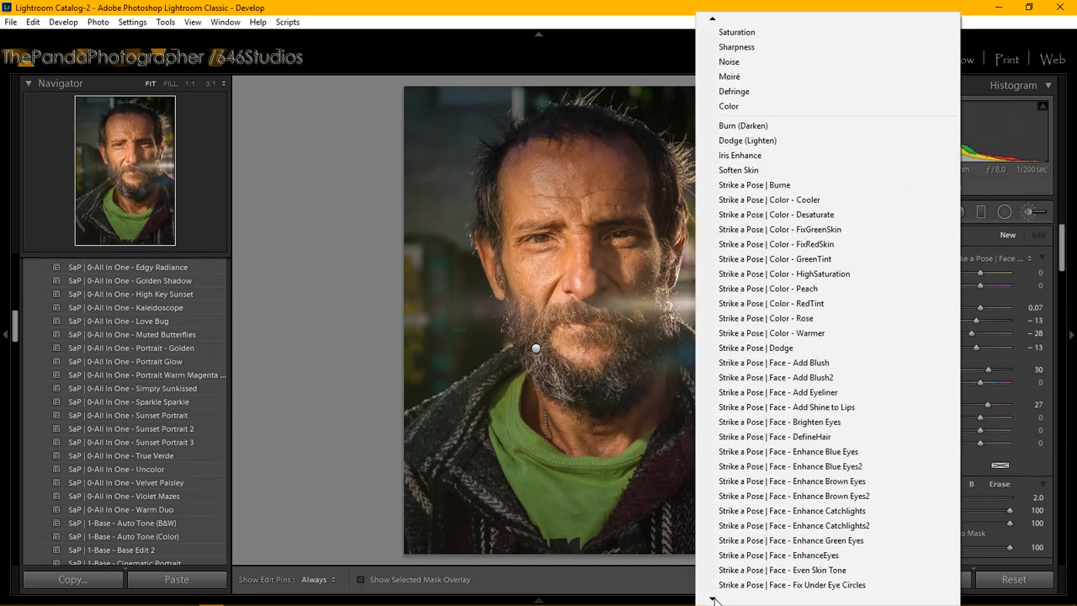
pyautogui.click(812, 481)
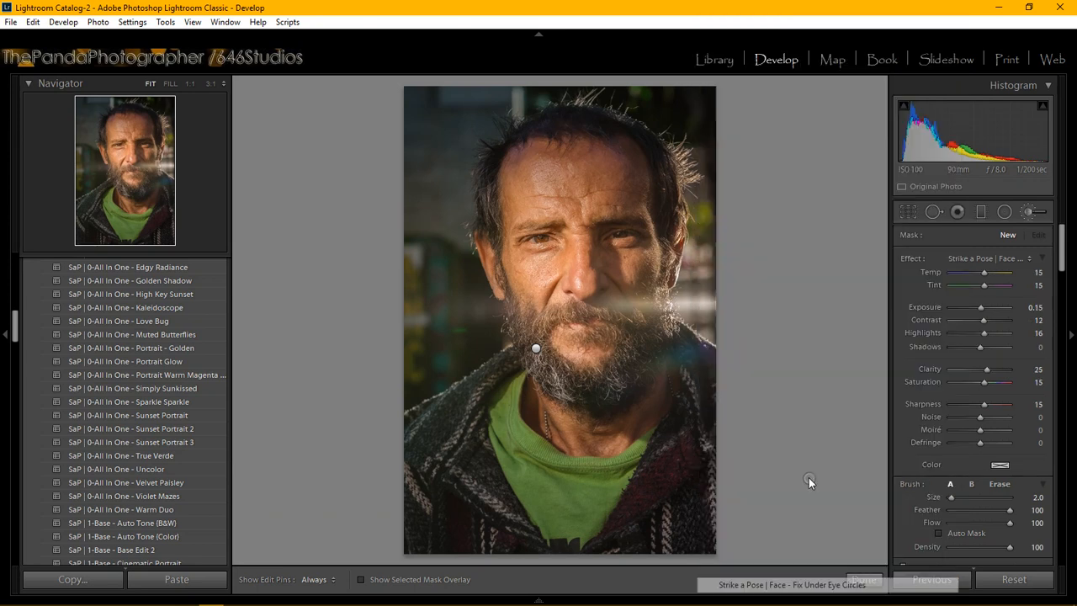
# - Paint the Enhance Brown Eyes effect over the iris of the eye on the image's left at 1:1, with edit pins hidden
pyautogui.click(118, 141)
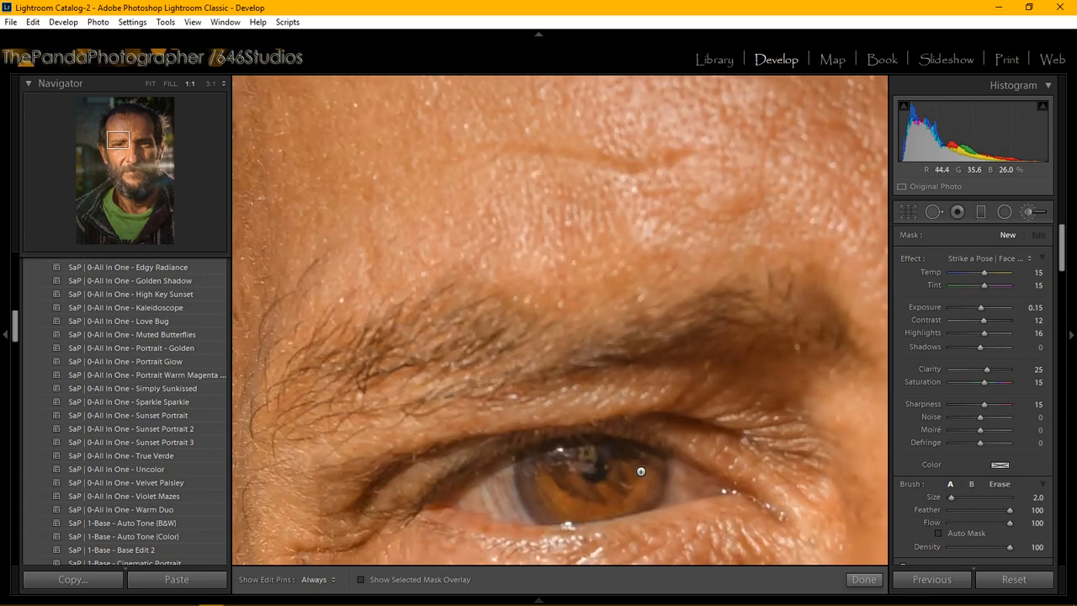
pyautogui.click(551, 474)
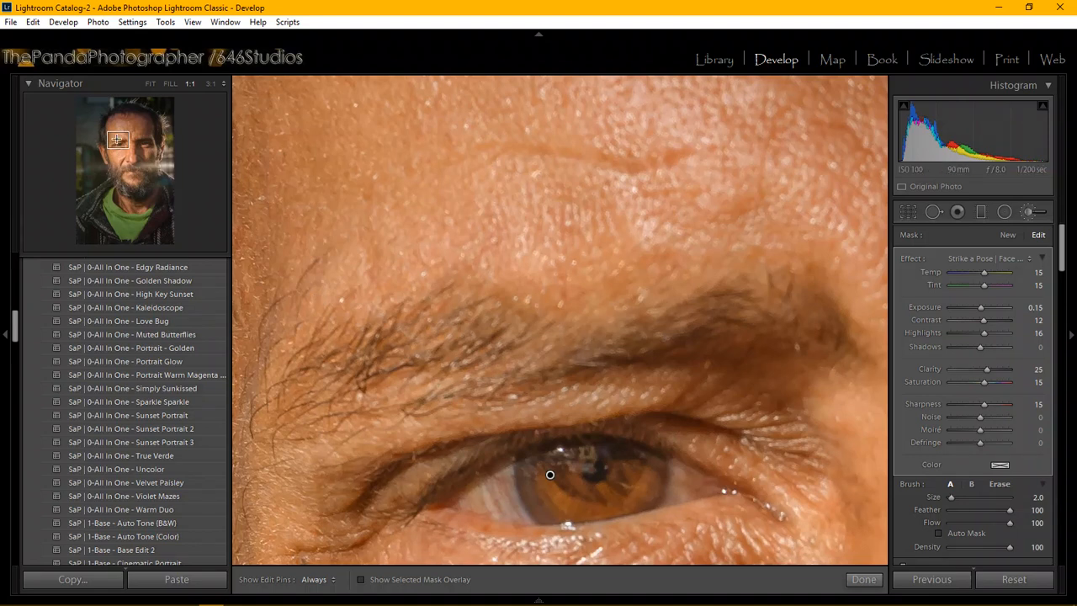
pyautogui.moveTo(117, 139); pyautogui.dragTo(119, 147)
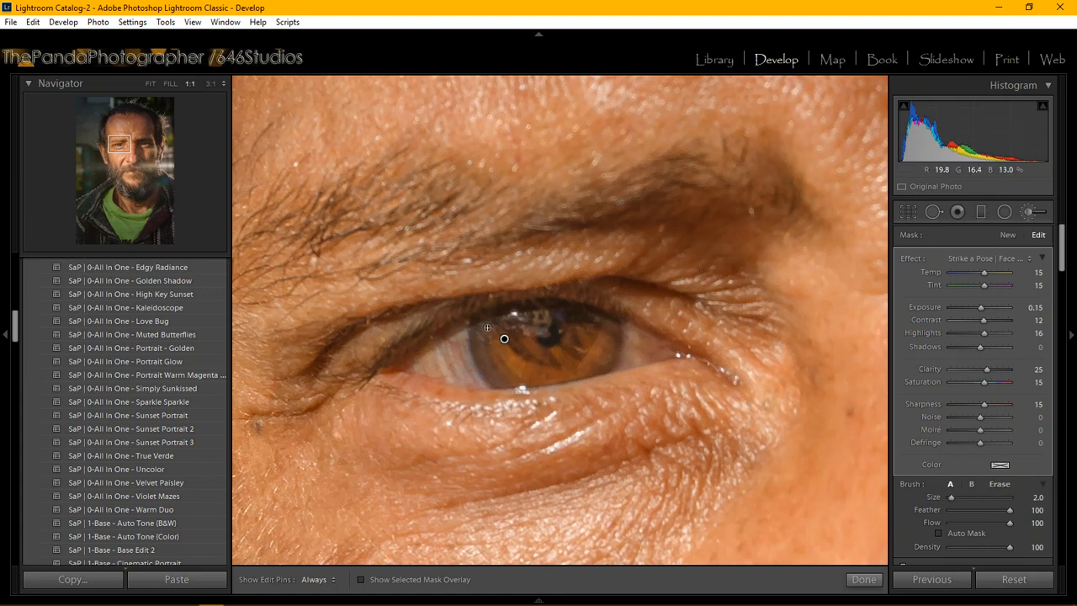
pyautogui.press('h')
pyautogui.press('h')
pyautogui.press('h')
pyautogui.press('h')
pyautogui.press('h')
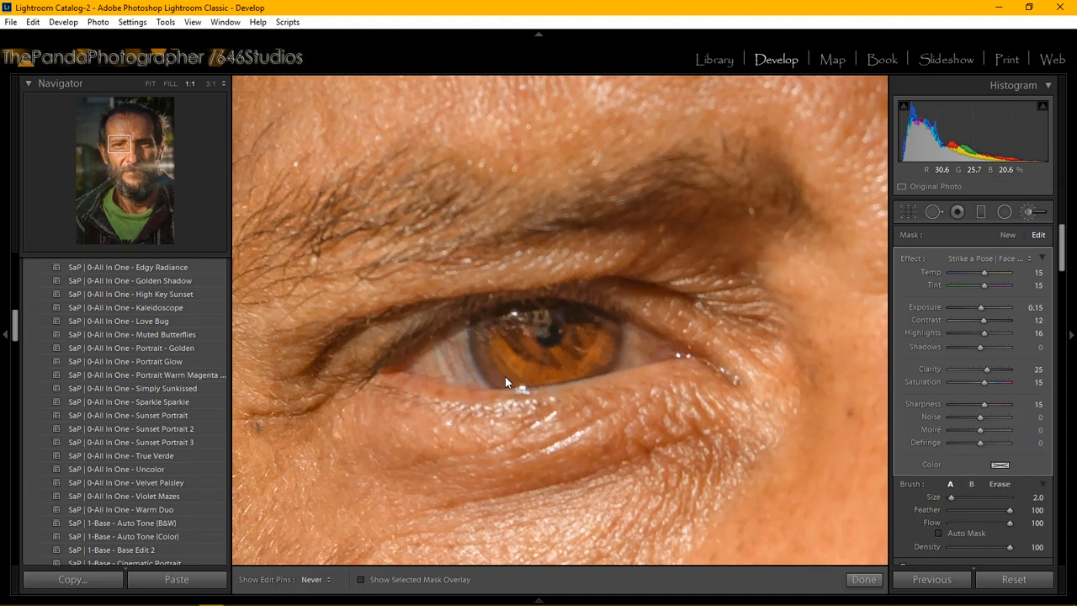
# - Check the enhanced iris of the eye on the image's left with the edit pins hidden and shown
pyautogui.press('h')
pyautogui.press('h')
pyautogui.press('h')
pyautogui.press('h')
pyautogui.press('h')
pyautogui.press('h')
pyautogui.press('h')
# - Paint the Enhance Brown Eyes effect over the iris of the eye on the image's right, toggling the edit pins while brushing
pyautogui.moveTo(124, 149); pyautogui.dragTo(147, 150)
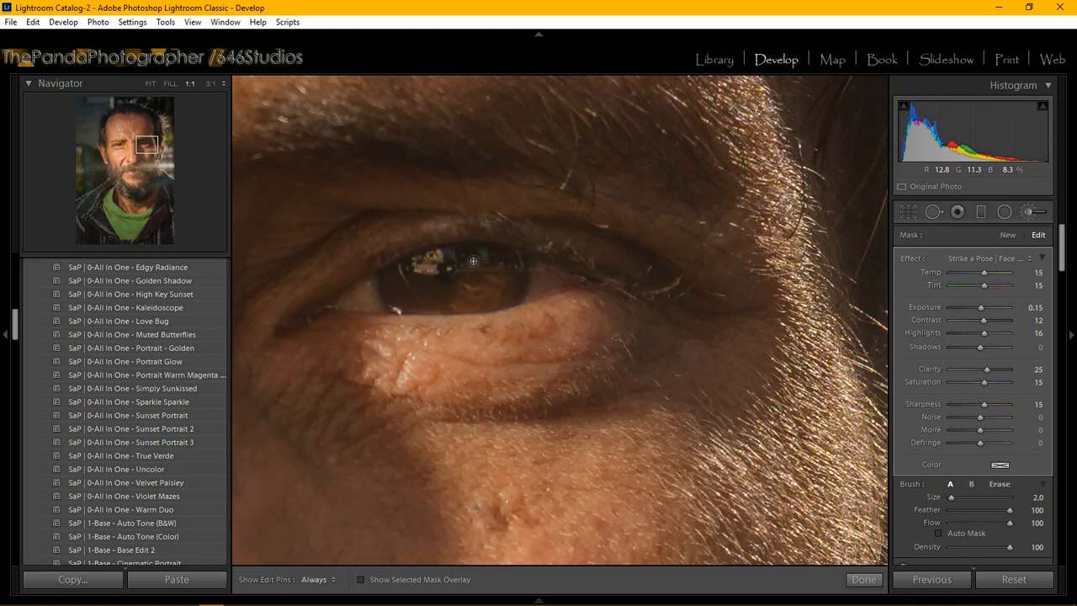
pyautogui.press('h')
pyautogui.press('h')
pyautogui.press('h')
pyautogui.press('h')
pyautogui.press('h')
pyautogui.press('h')
pyautogui.press('h')
pyautogui.press('h')
pyautogui.press('h')
pyautogui.press('h')
# - Start a new brush adjustment using the Strike a Pose | Face - Whiten Eyes effect
pyautogui.click(1003, 234)
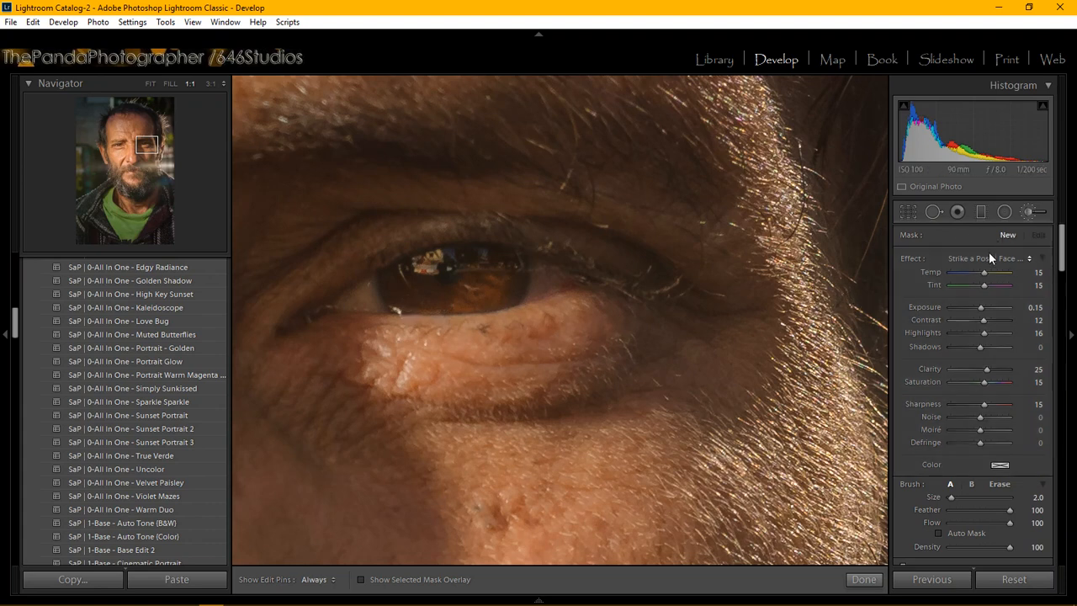
pyautogui.click(988, 258)
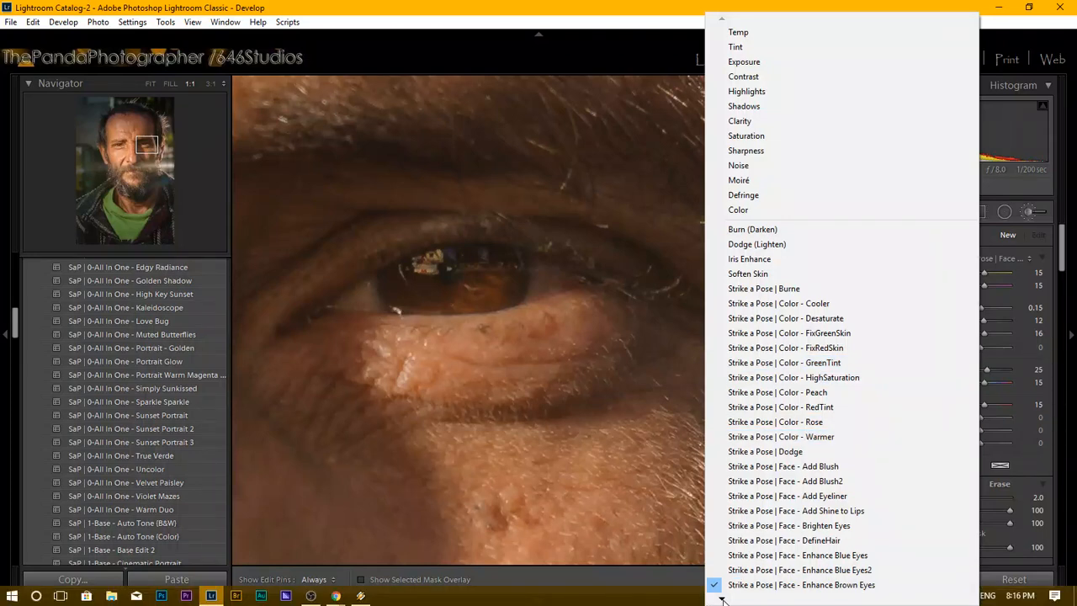
pyautogui.moveTo(724, 600)
pyautogui.moveTo(727, 601)
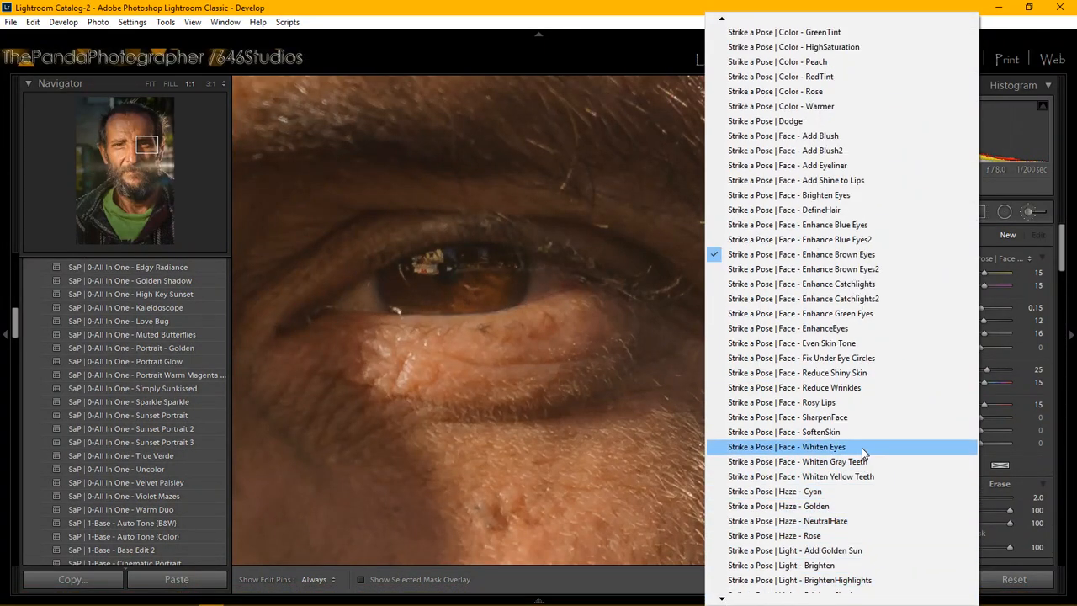
pyautogui.click(863, 449)
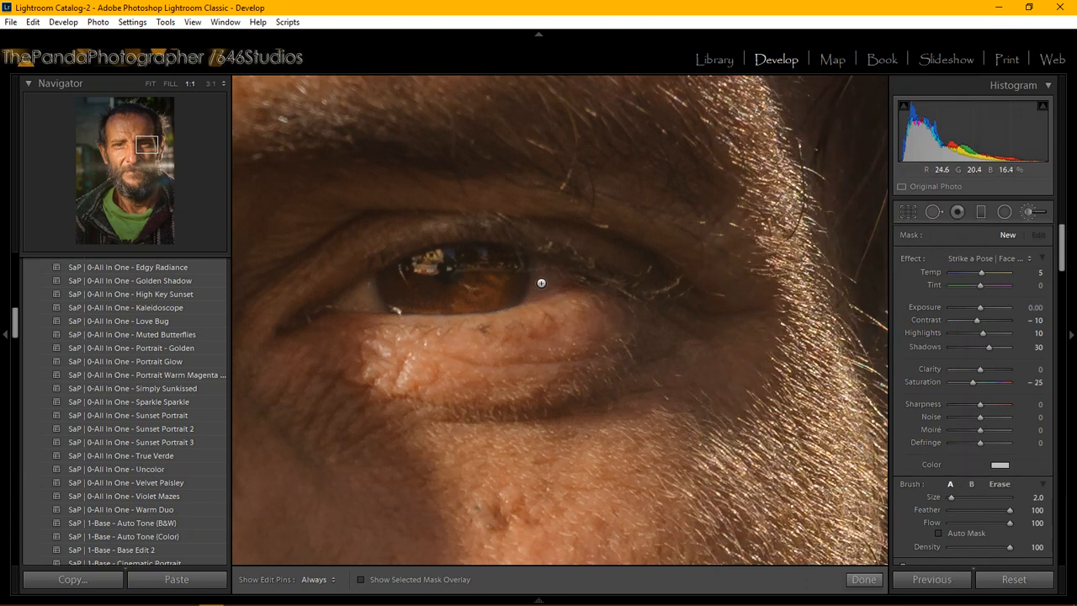
# - Paint the Whiten Eyes effect over the white on both sides of the iris in the eye on the image's right
pyautogui.press('h')
pyautogui.press('h')
pyautogui.moveTo(545, 268)
pyautogui.mouseDown()
pyautogui.moveTo(556, 283)
pyautogui.moveTo(542, 277)
pyautogui.moveTo(529, 299)
pyautogui.moveTo(549, 273)
pyautogui.moveTo(533, 260)
pyautogui.moveTo(552, 271)
pyautogui.moveTo(538, 274)
pyautogui.moveTo(537, 260)
pyautogui.moveTo(549, 285)
pyautogui.mouseUp()
pyautogui.press('h')
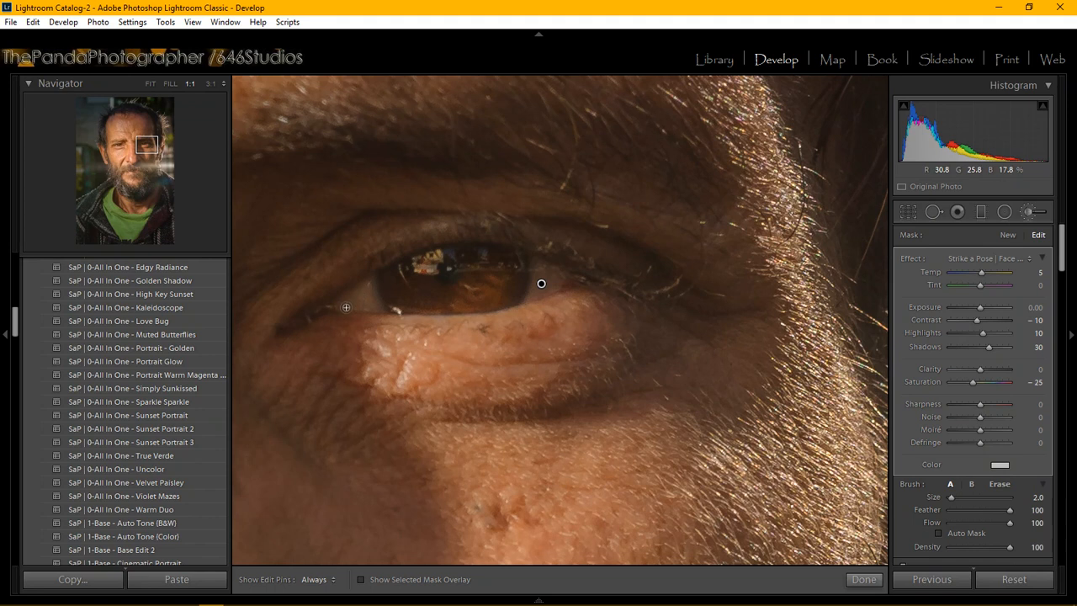
pyautogui.press('h')
pyautogui.press('h')
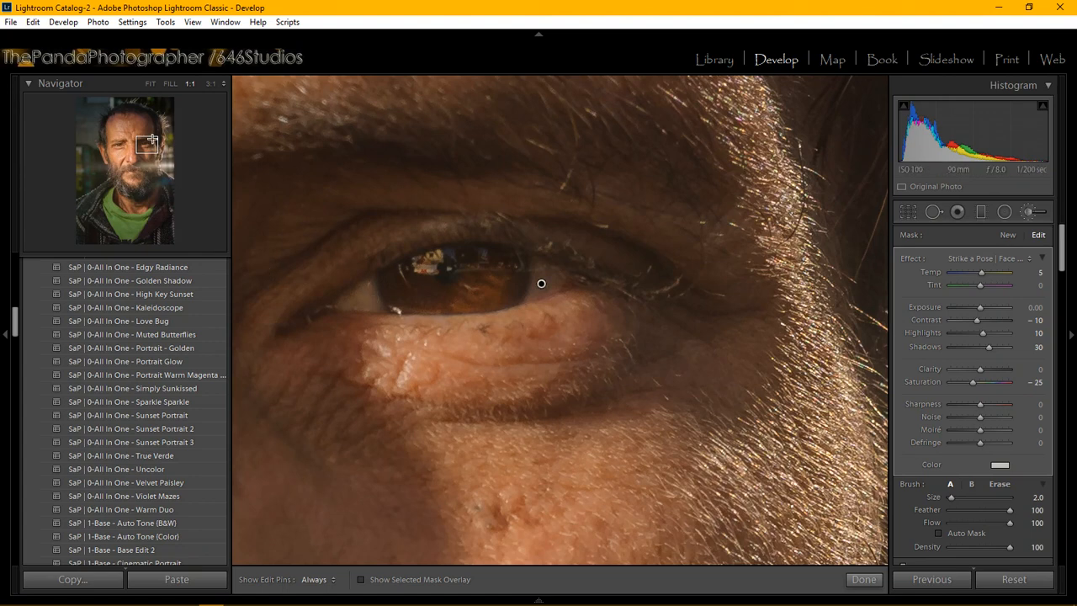
# - Extend the Whiten Eyes adjustment over the white of the eye on the image's left
pyautogui.moveTo(147, 143); pyautogui.dragTo(121, 147)
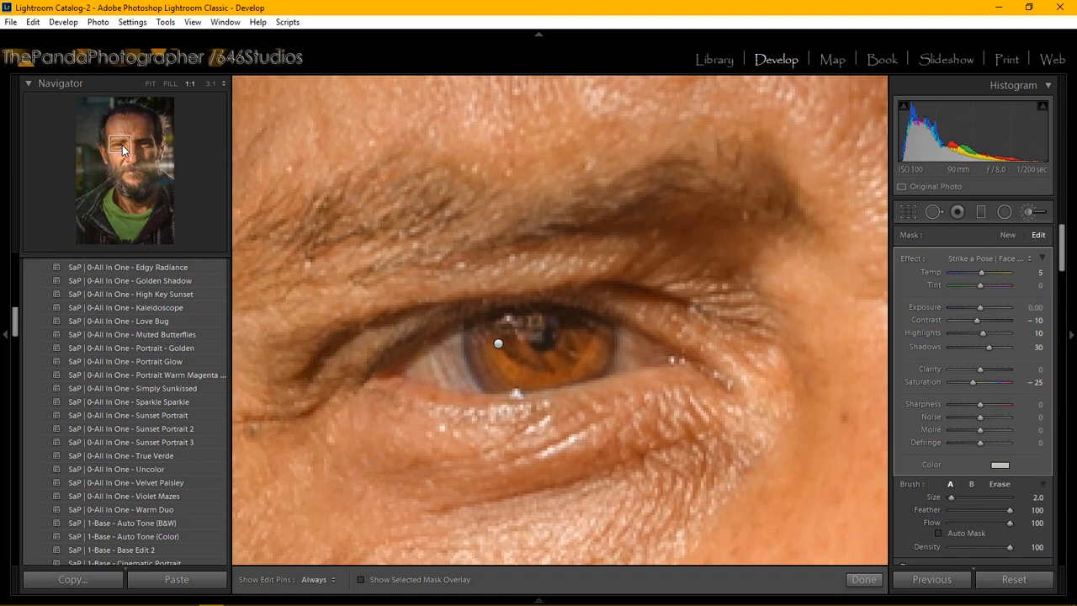
pyautogui.click(122, 149)
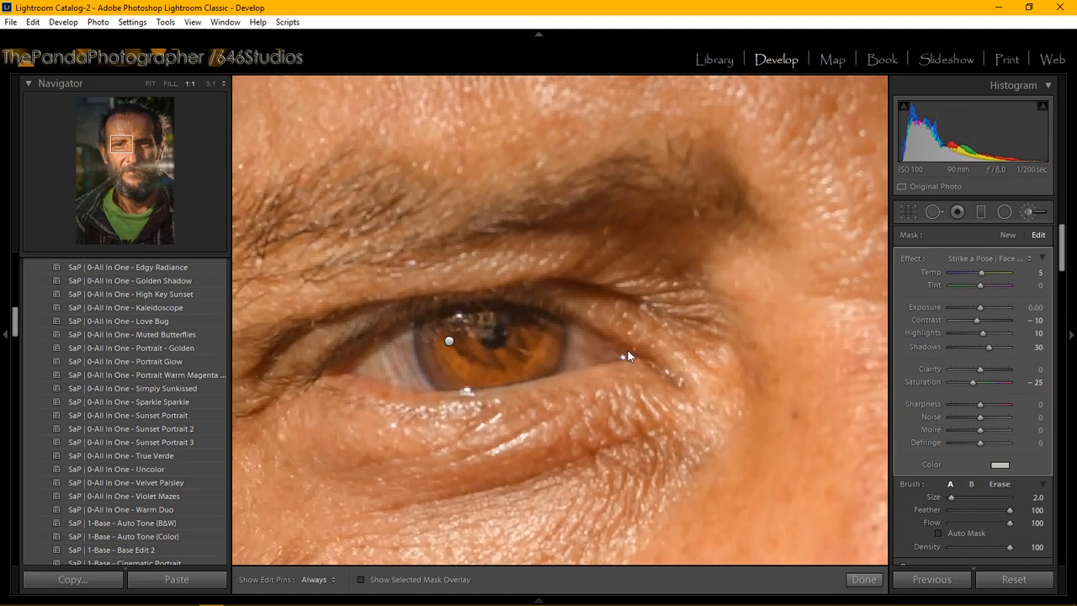
pyautogui.press('h')
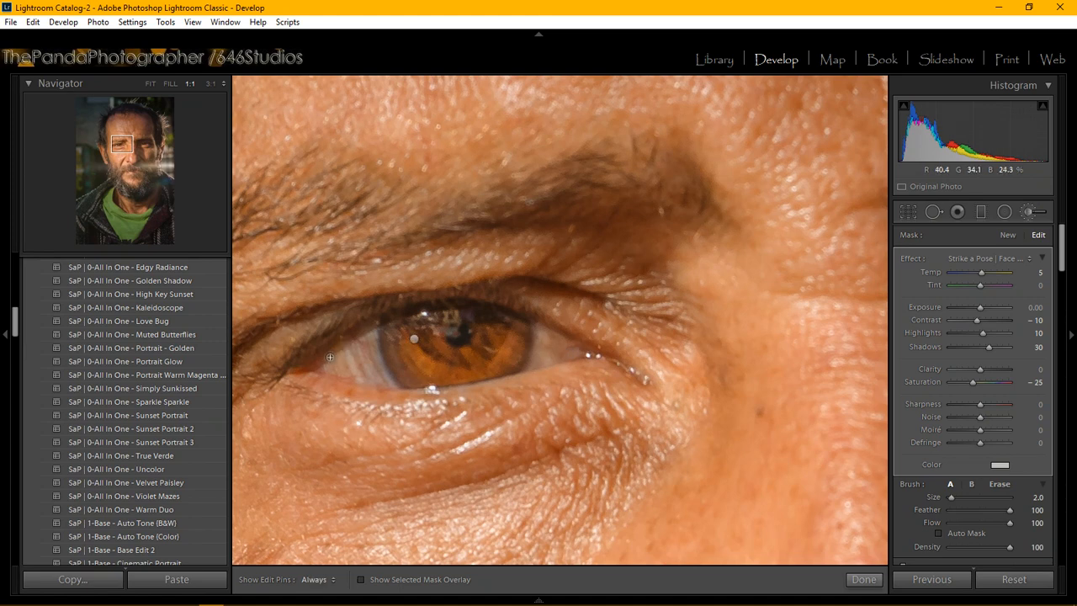
pyautogui.moveTo(329, 360)
pyautogui.mouseDown()
pyautogui.moveTo(371, 331)
pyautogui.moveTo(345, 360)
pyautogui.moveTo(372, 338)
pyautogui.moveTo(390, 385)
pyautogui.moveTo(370, 354)
pyautogui.moveTo(378, 380)
pyautogui.moveTo(353, 371)
pyautogui.moveTo(387, 384)
pyautogui.moveTo(344, 364)
pyautogui.mouseUp()
pyautogui.press('h')
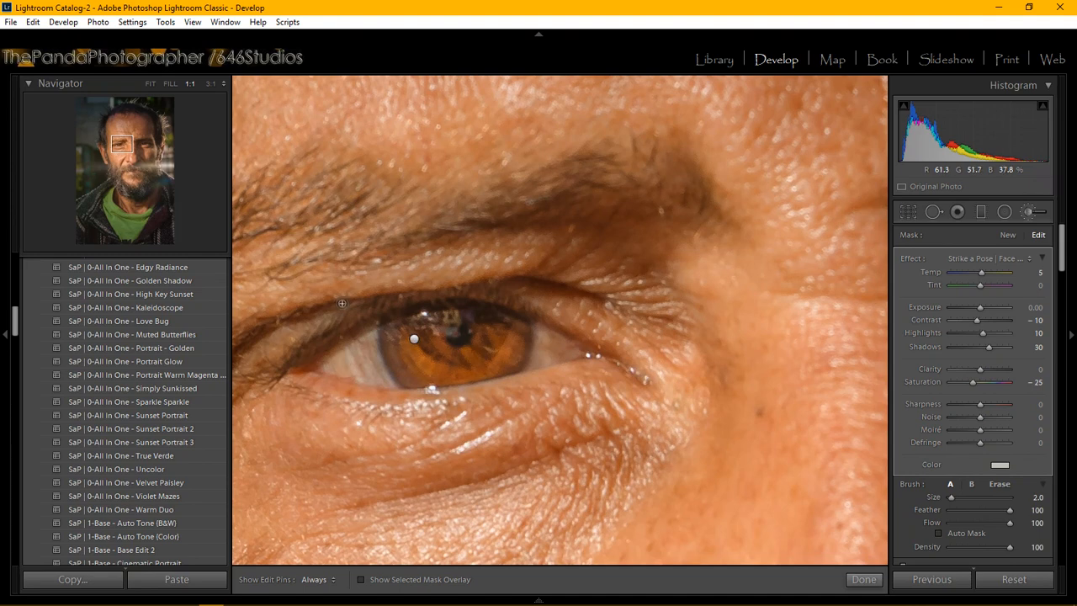
pyautogui.press('h')
pyautogui.press('h')
# - Start a new brush adjustment using the Strike a Pose | Face effect with Exposure 0.07, Clarity 30 and Sharpness 27
pyautogui.click(151, 84)
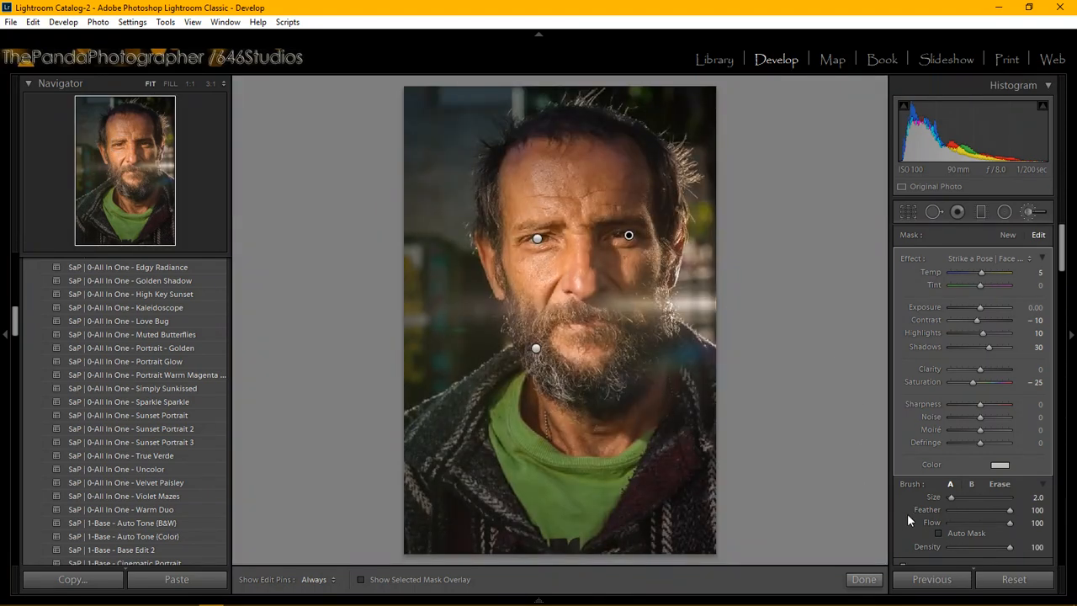
pyautogui.click(981, 257)
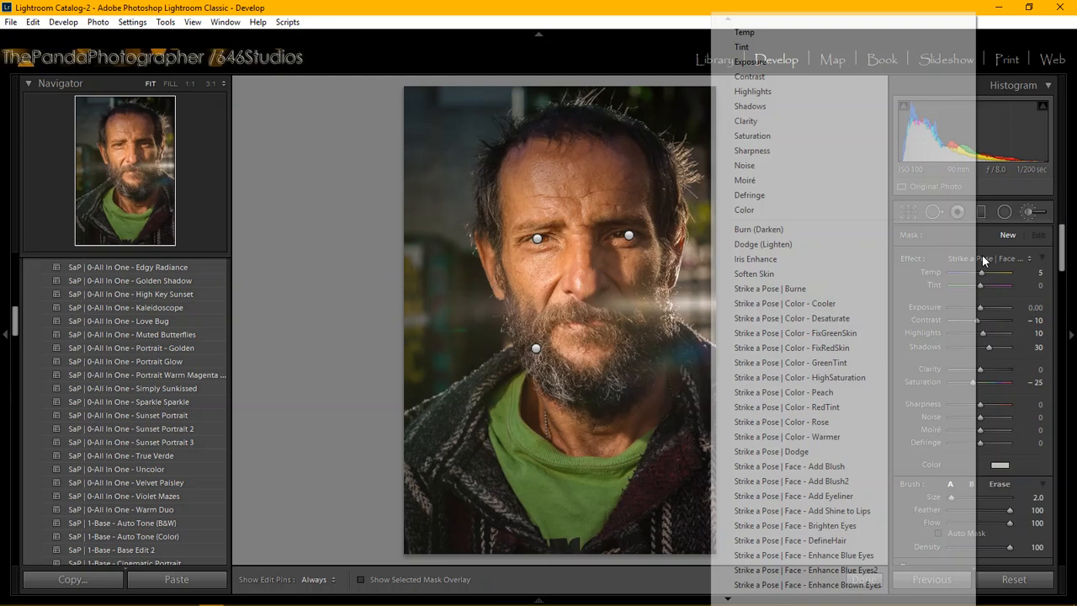
pyautogui.moveTo(735, 601)
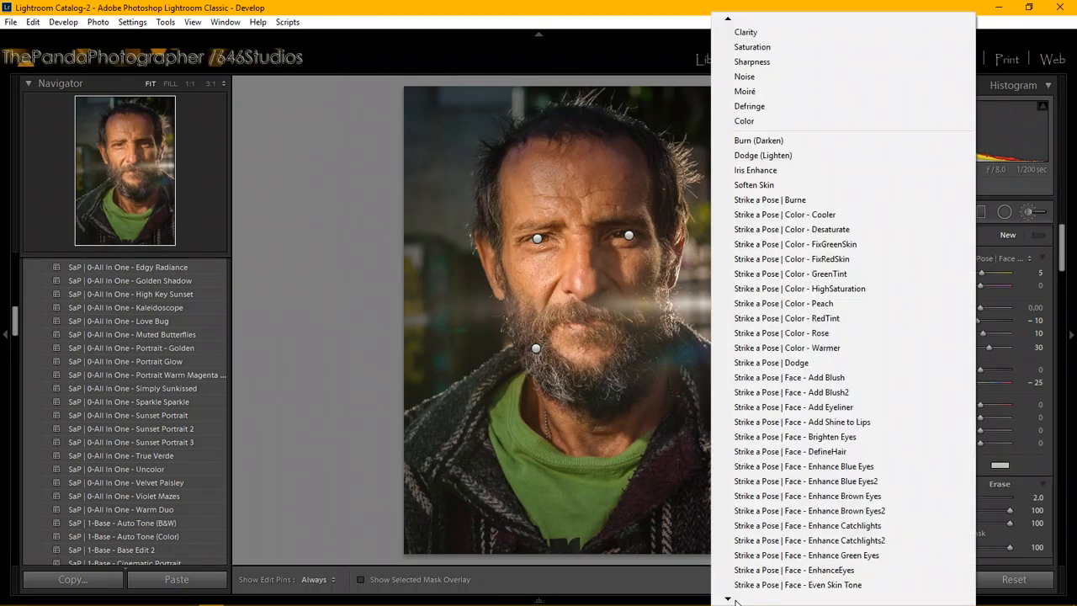
pyautogui.click(799, 413)
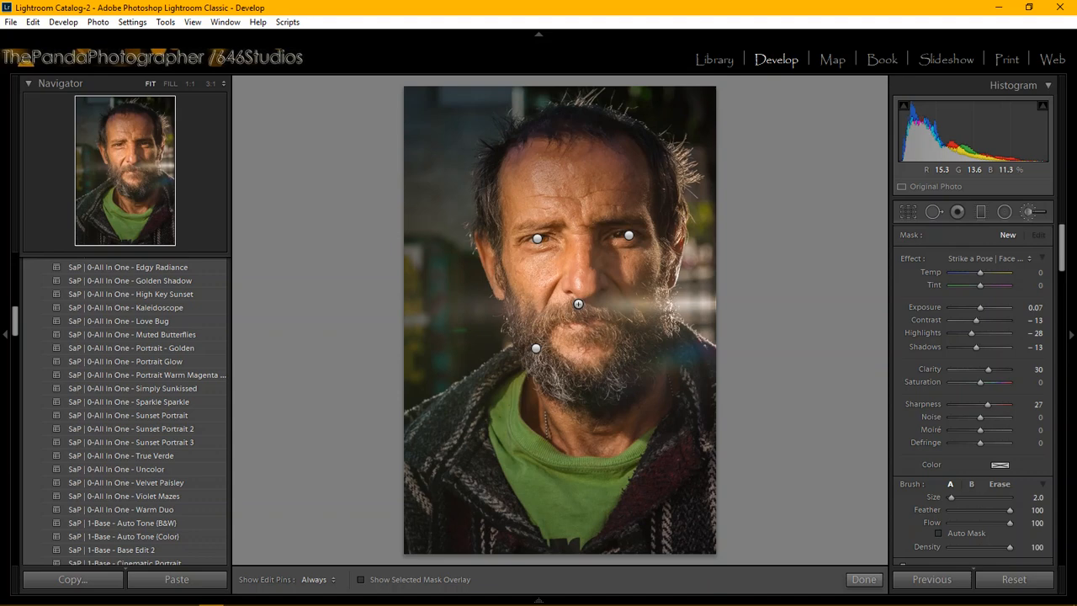
# - Paint the new clarity and sharpness effect over the eyebrow on the image's left at 1:1
pyautogui.click(120, 140)
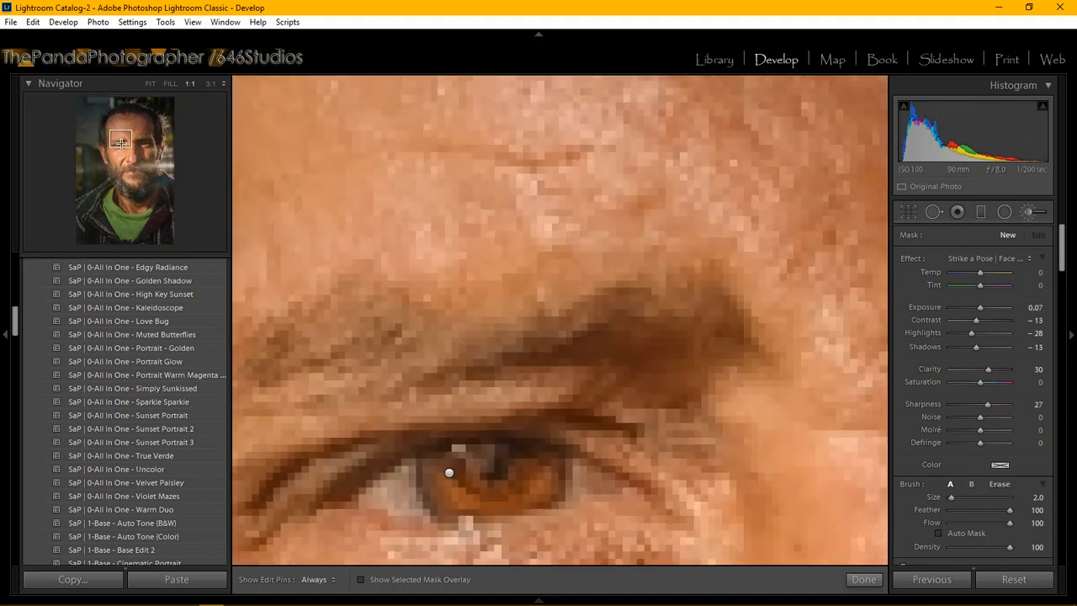
pyautogui.moveTo(449, 473); pyautogui.dragTo(391, 361)
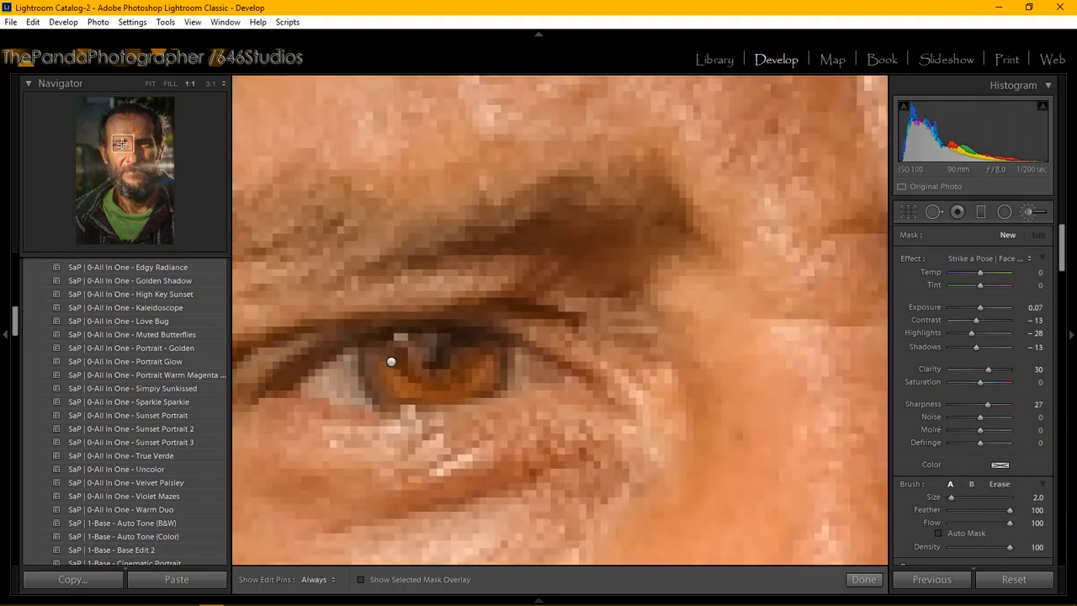
pyautogui.moveTo(122, 144); pyautogui.dragTo(116, 140)
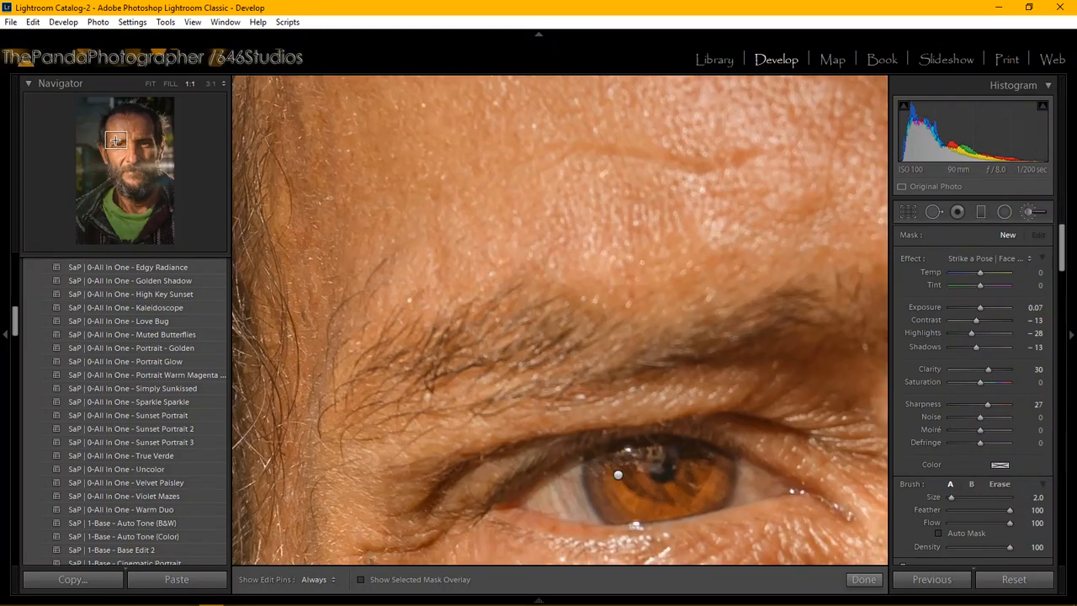
pyautogui.click(440, 374)
pyautogui.press('h')
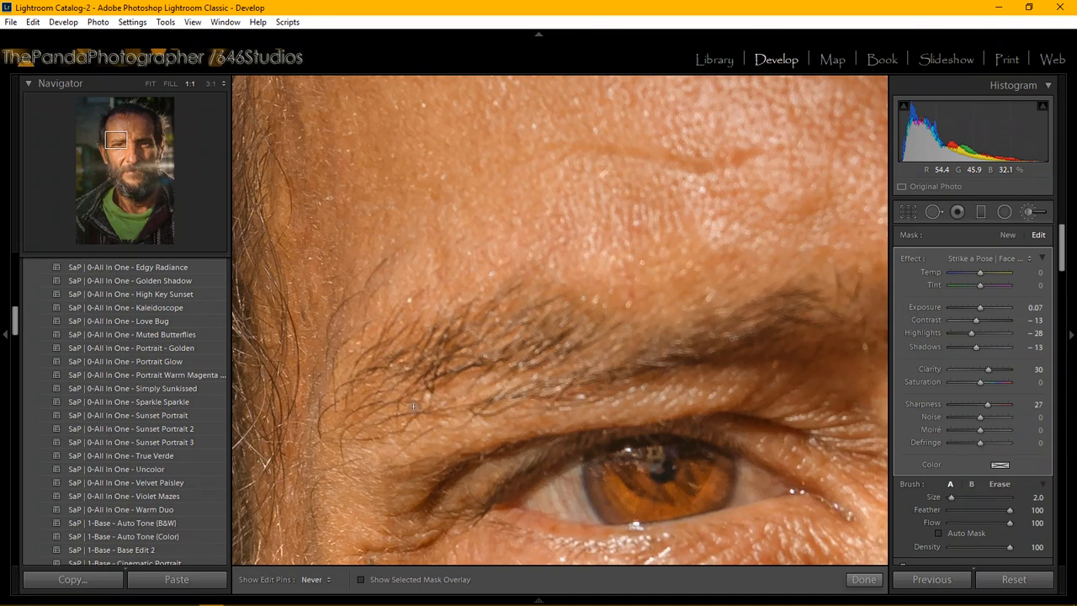
pyautogui.press('h')
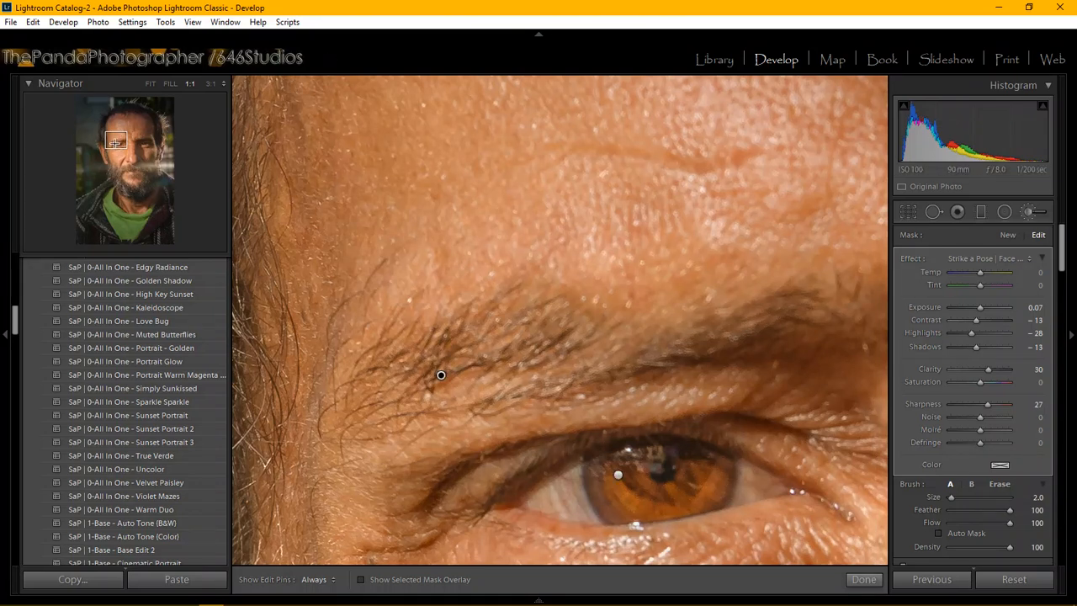
# - Paint the same brush effect over the eyebrow on the image's right and finish the brush adjustments
pyautogui.moveTo(115, 143); pyautogui.dragTo(142, 137)
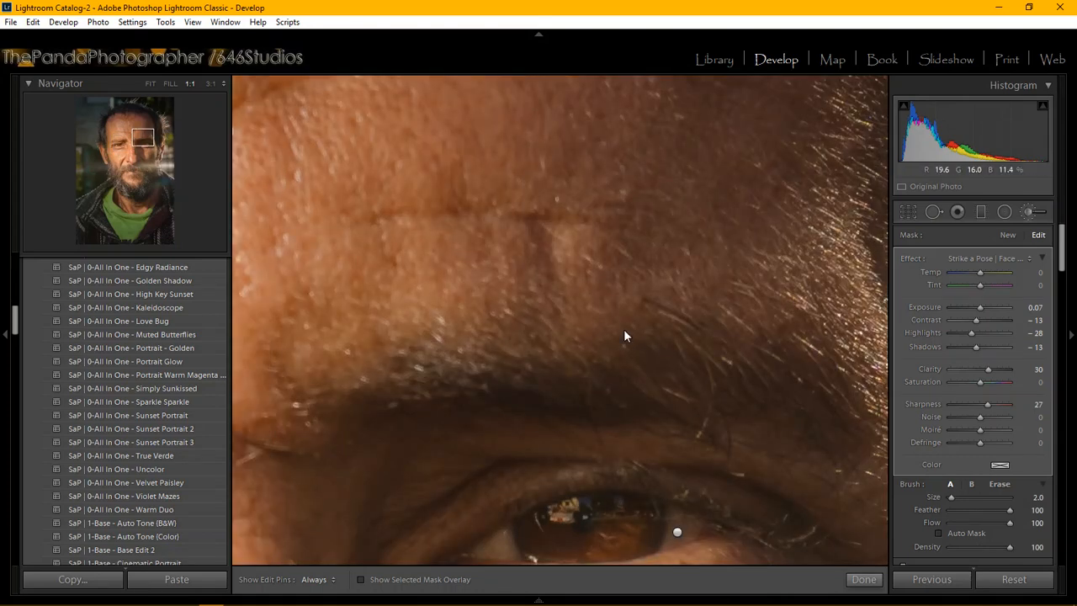
pyautogui.press('h')
pyautogui.press('h')
pyautogui.scroll(-2, 919, 325)
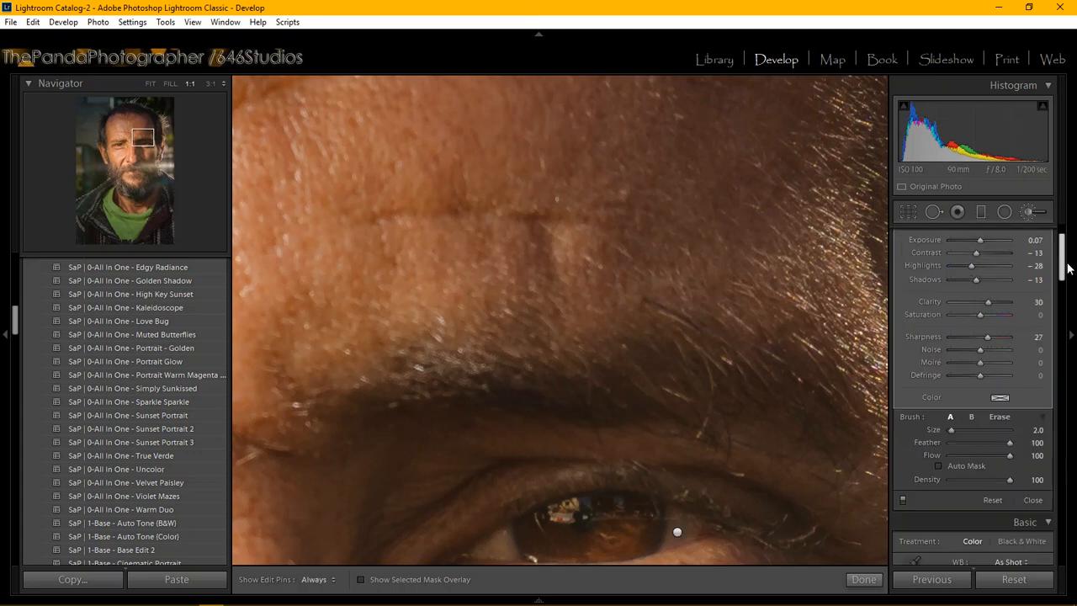
pyautogui.click(868, 579)
# - Apply the SaP | 6-Vignette - Black Heavy preset to the portrait
pyautogui.moveTo(1068, 268)
pyautogui.mouseDown()
pyautogui.moveTo(1064, 259)
pyautogui.moveTo(1060, 345)
pyautogui.mouseUp()
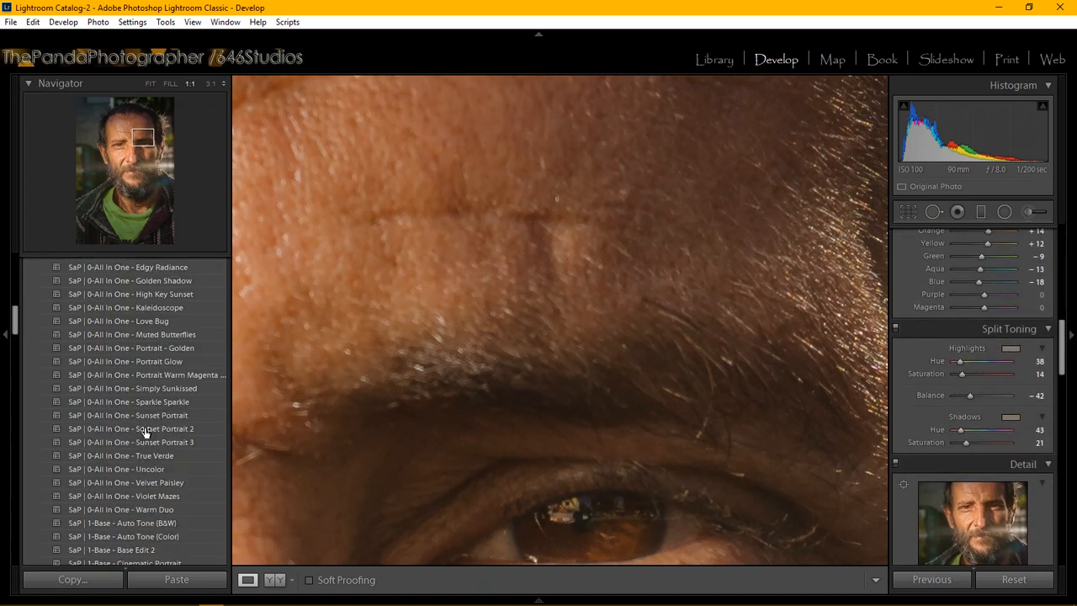
pyautogui.scroll(-2, 149, 455)
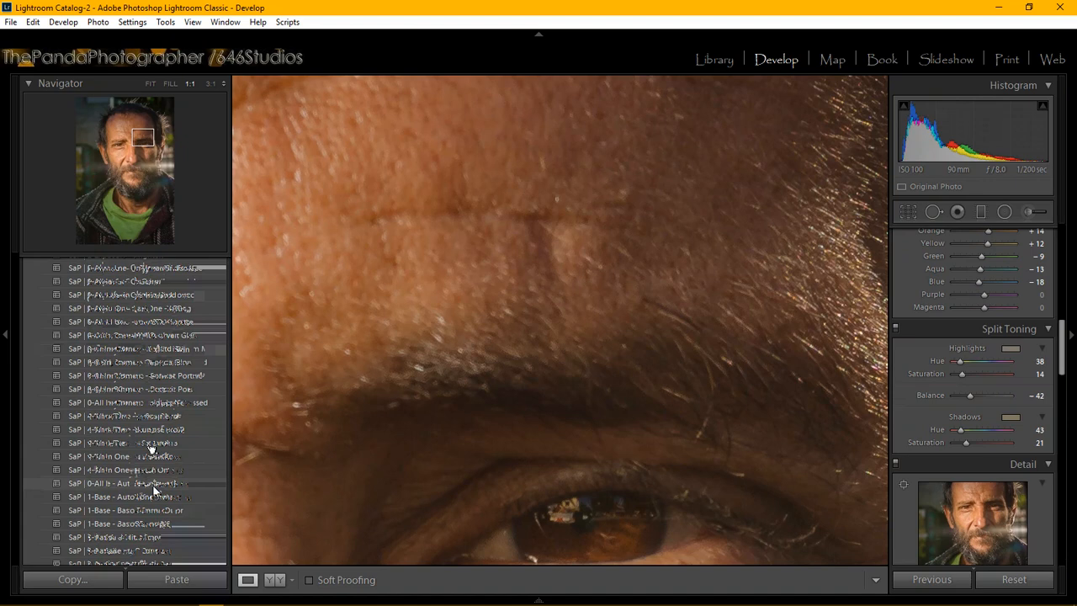
pyautogui.scroll(-5, 153, 485)
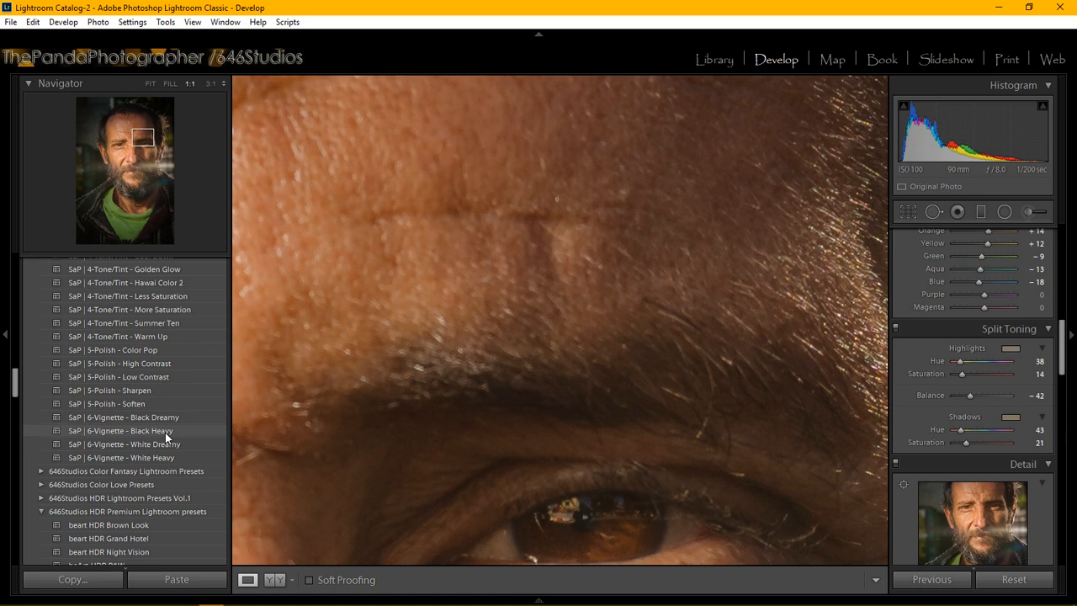
pyautogui.click(165, 433)
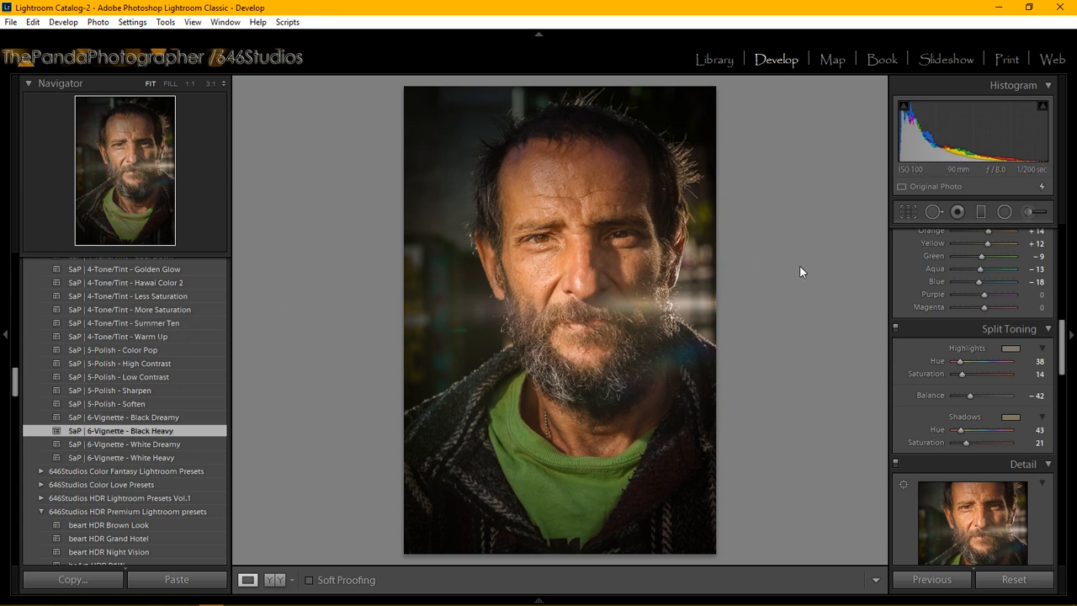
pyautogui.moveTo(343, 599)
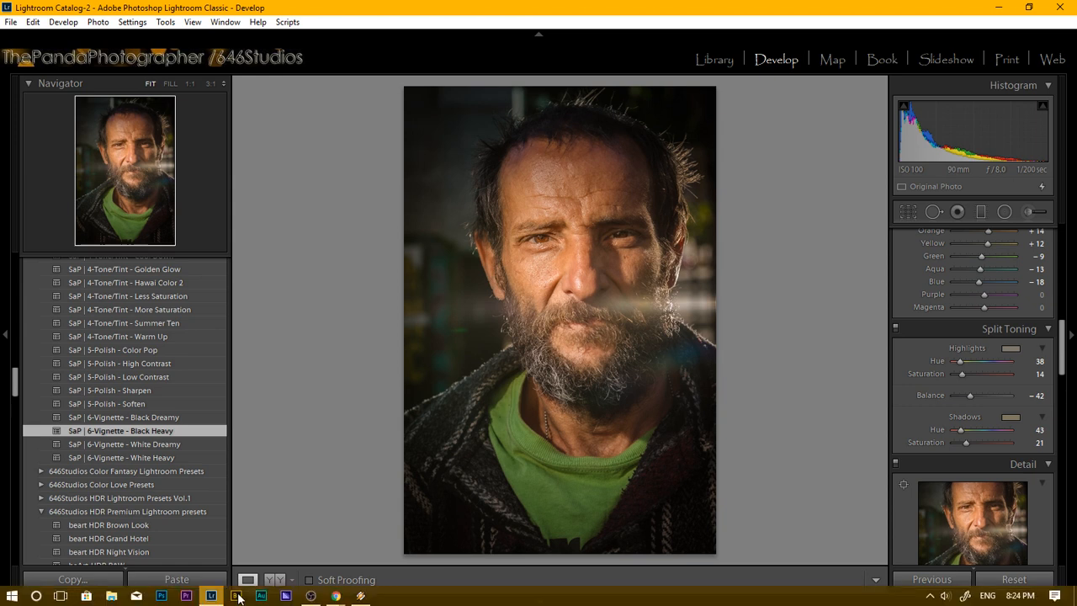
pyautogui.moveTo(398, 555)
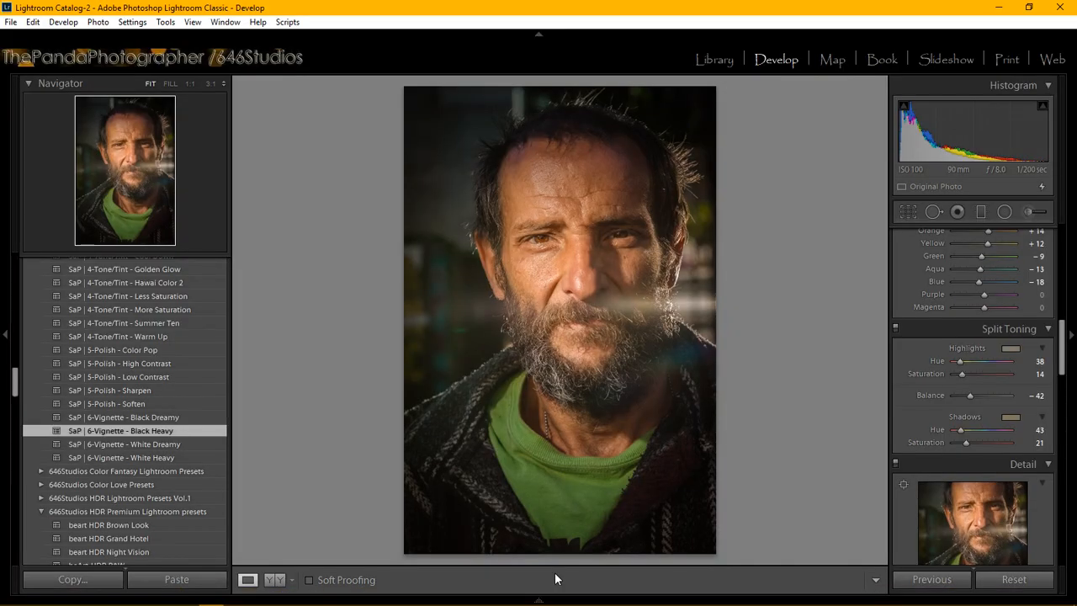
pyautogui.moveTo(555, 604)
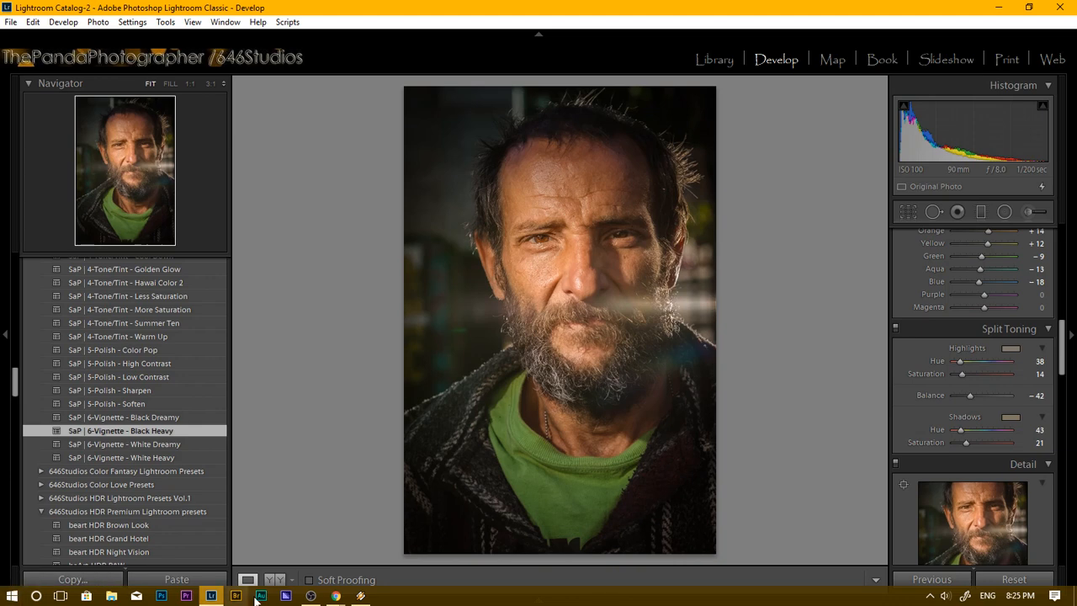
pyautogui.click(312, 595)
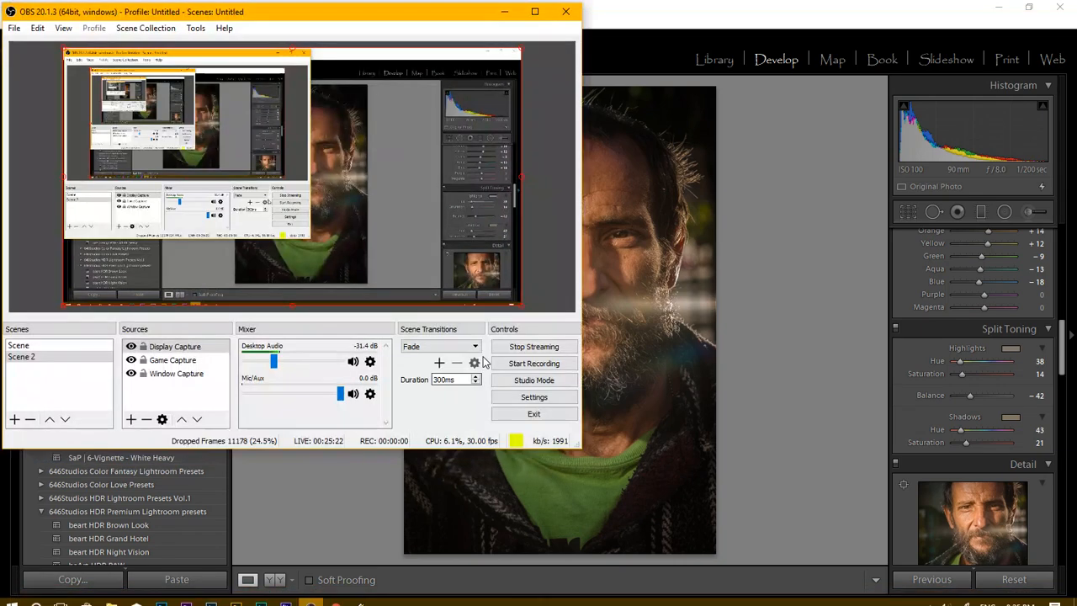
pyautogui.click(527, 368)
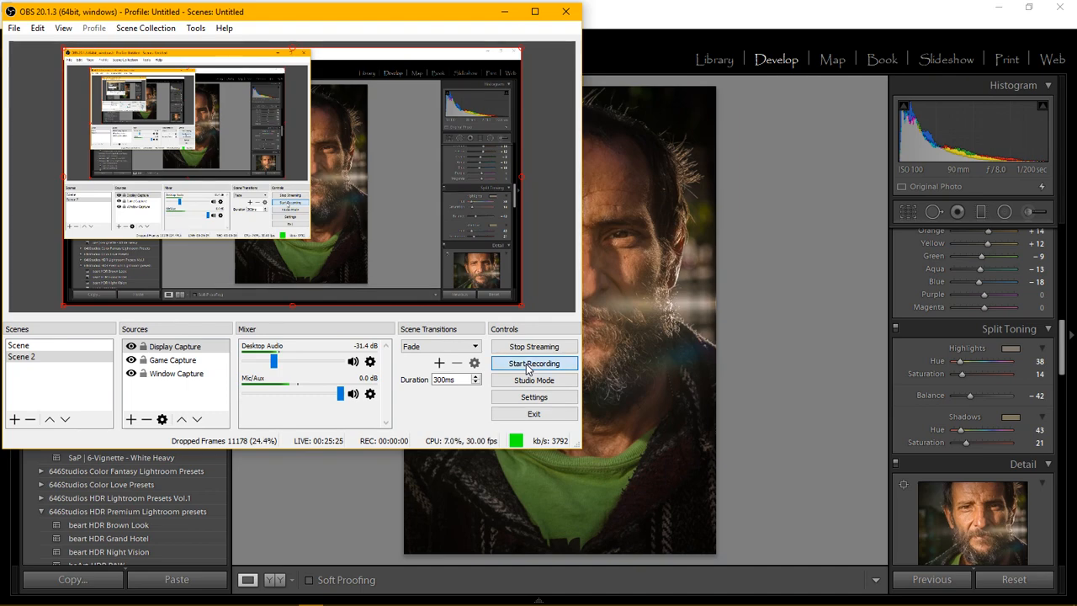